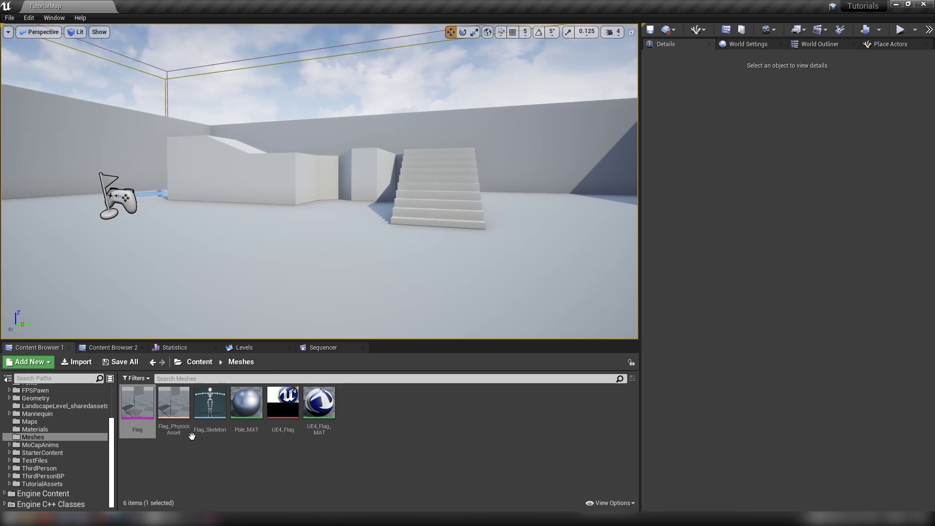
mouse_move(149, 418)
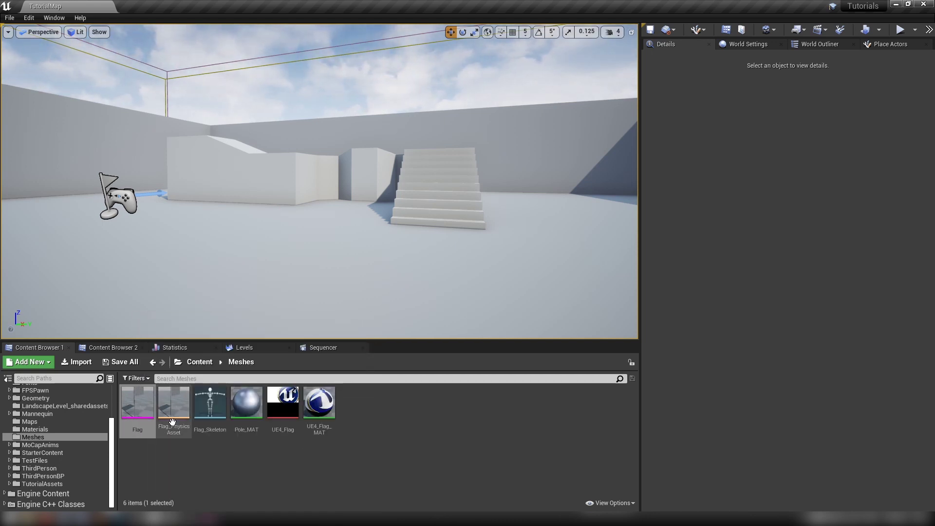
left_click(395, 450)
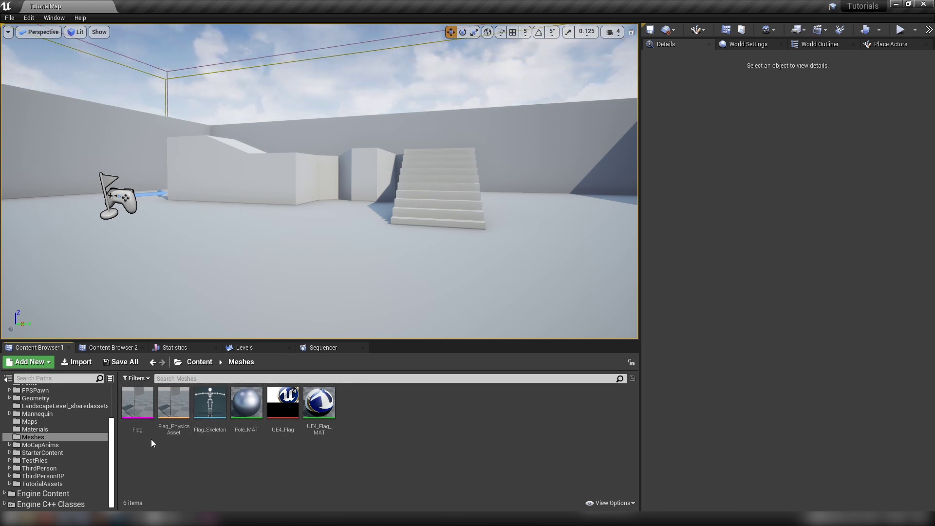
mouse_move(134, 407)
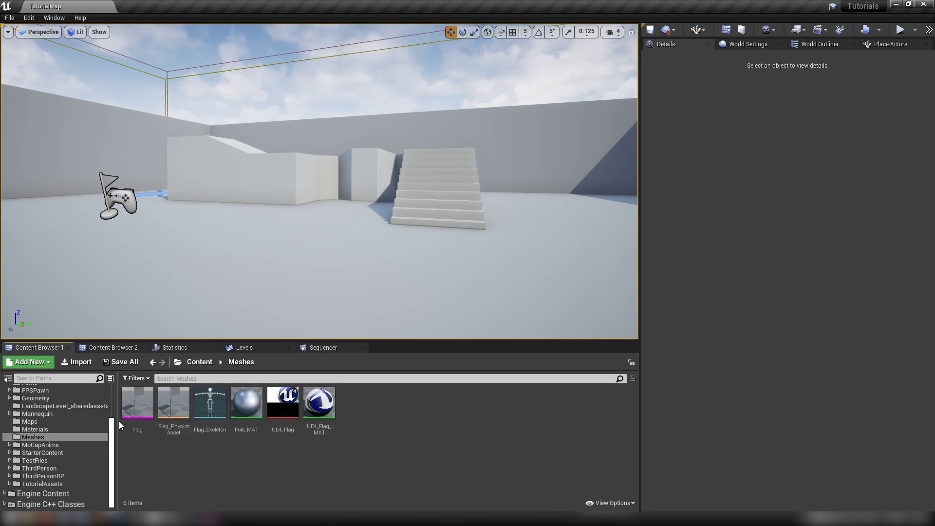
left_click(210, 409)
left_click(178, 428)
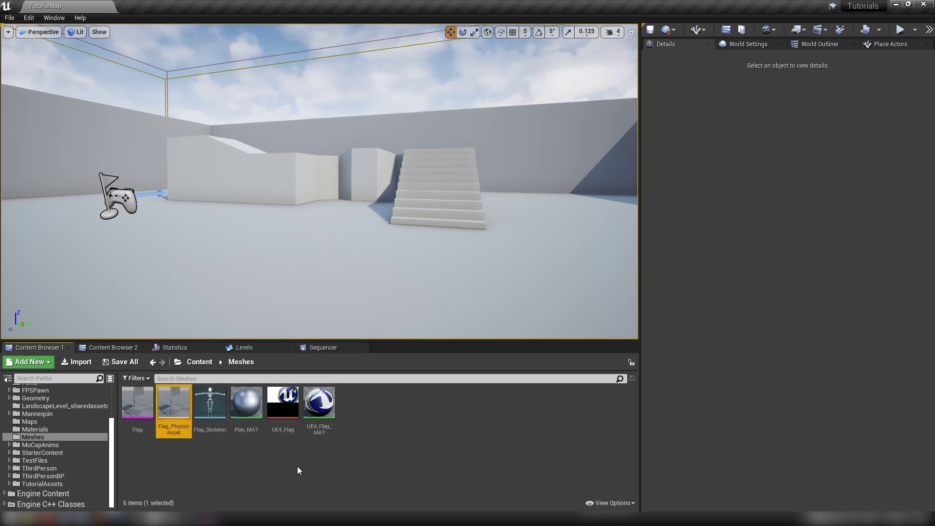
Step: Examine the node graphs of the UE4_Flag_MAT and Pole_MAT materials, closing the material editor when done
double_click(317, 417)
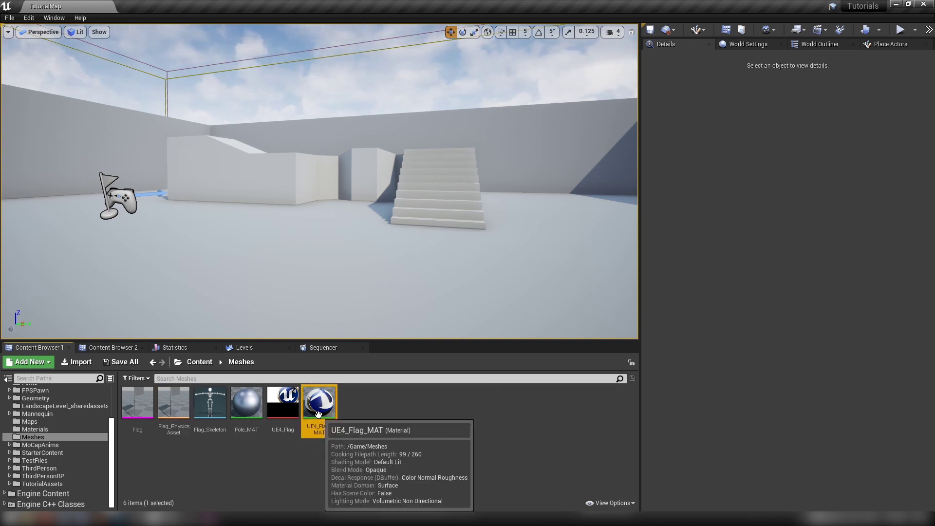
right_click_drag(396, 235, 490, 240)
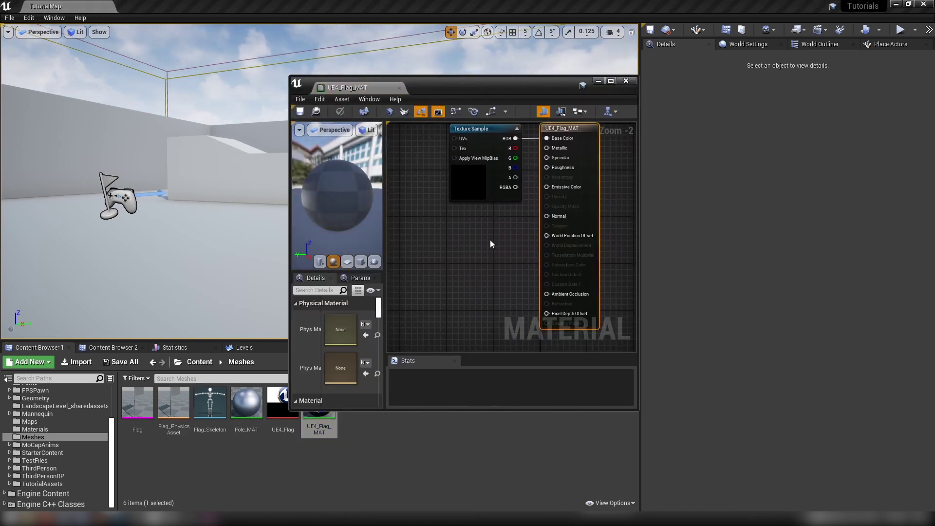
left_click(252, 401)
double_click(252, 402)
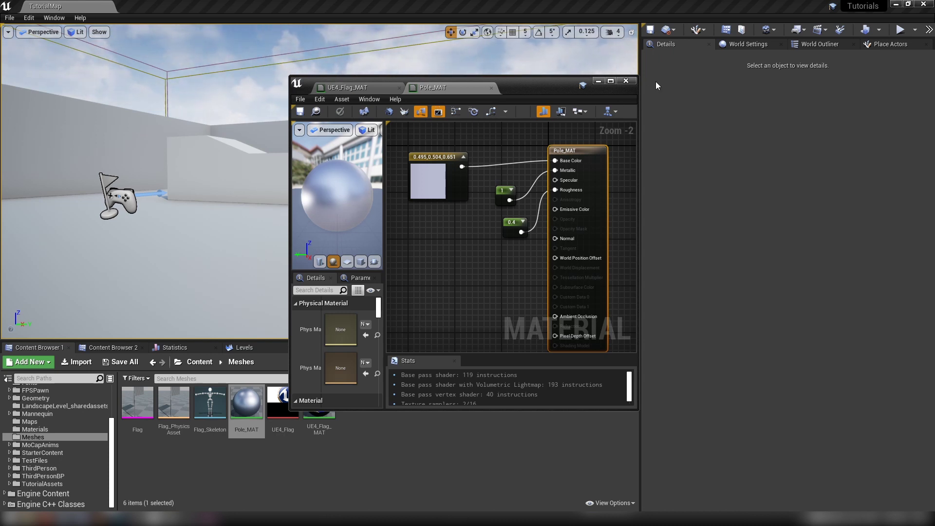
left_click(627, 80)
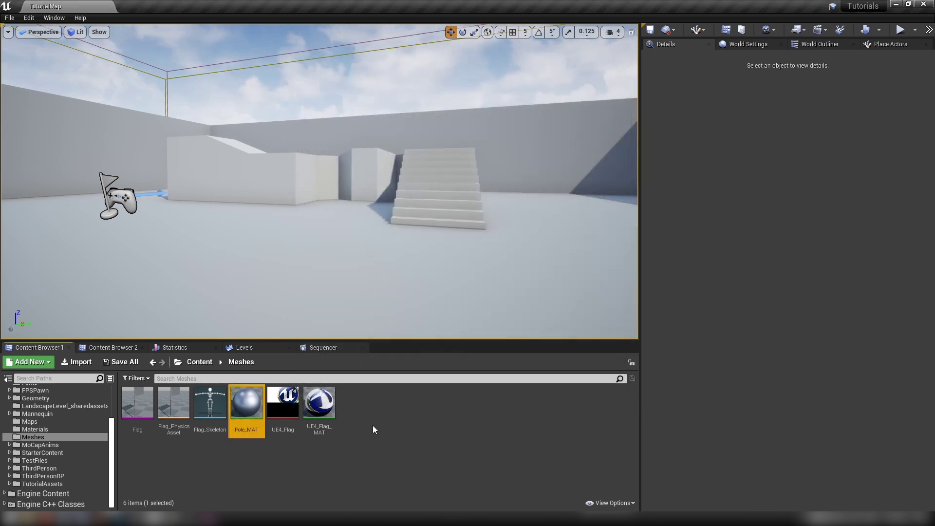
Step: Open the Flag skeletal mesh for editing with the whole flag and pole in the preview
left_click(138, 406)
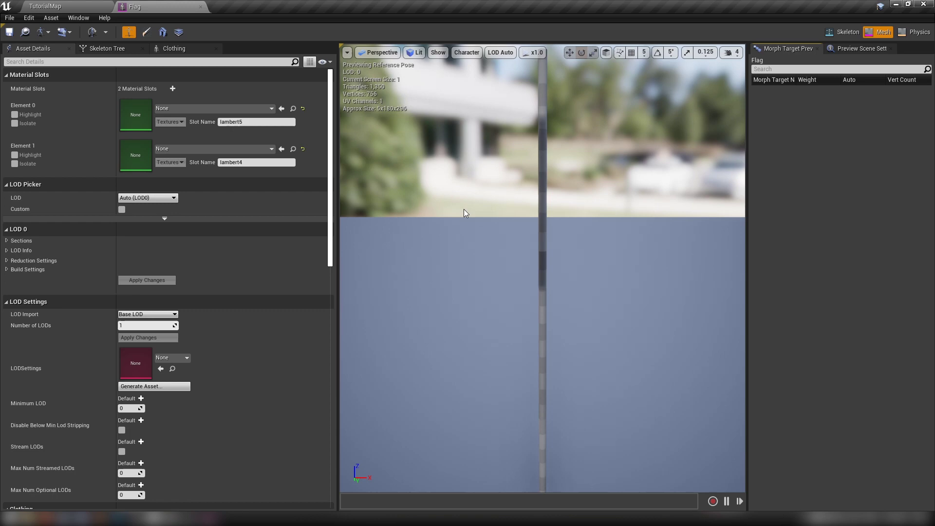
mouse_move(627, 257)
right_mouse_down()
mouse_move(487, 332)
mouse_move(609, 351)
mouse_move(628, 257)
right_mouse_up()
right_click_drag(542, 268, 538, 297)
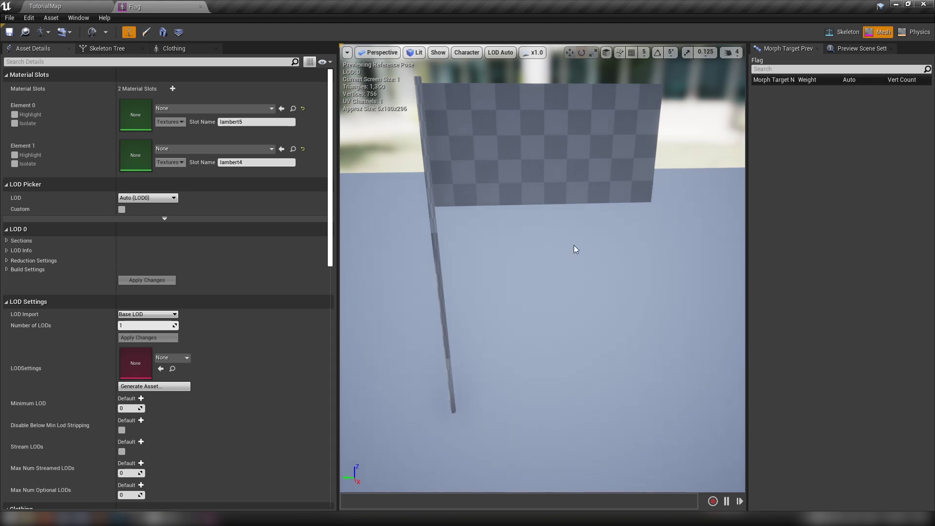
Step: Try assigning the UE4_Flag_MAT material to the Flag mesh's Element 0 material slot
left_click(176, 109)
type("flag")
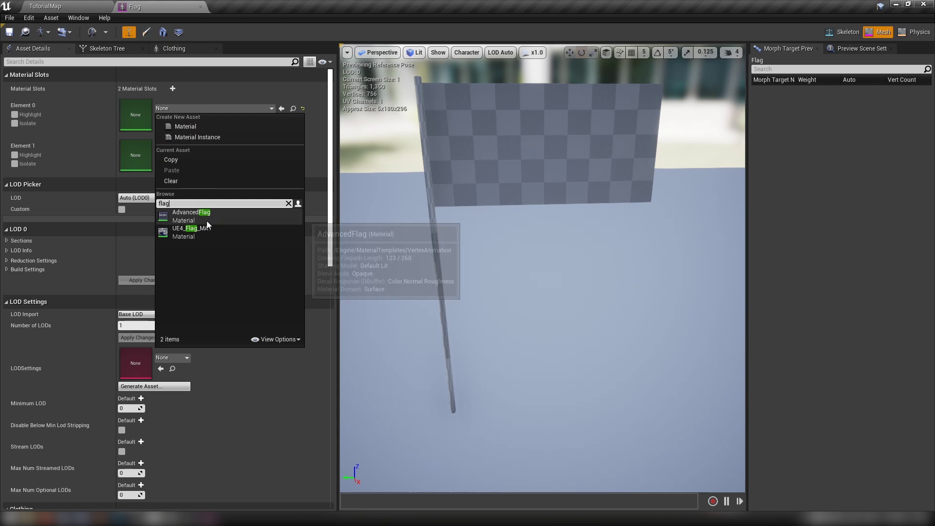
left_click(201, 229)
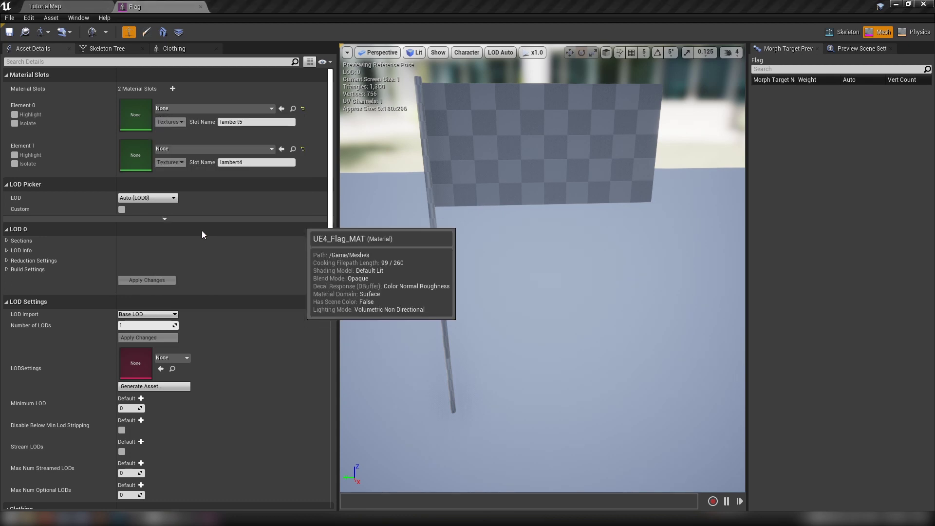
left_click(176, 150)
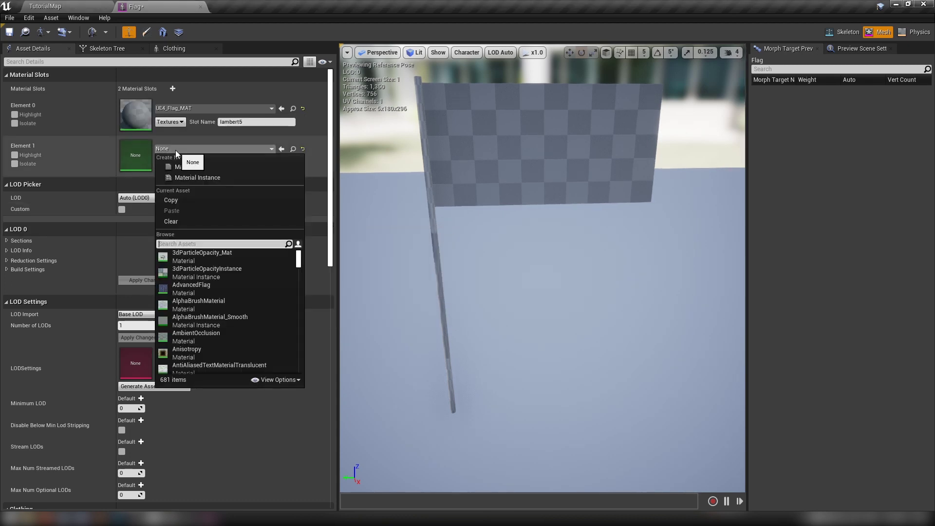
type("pole")
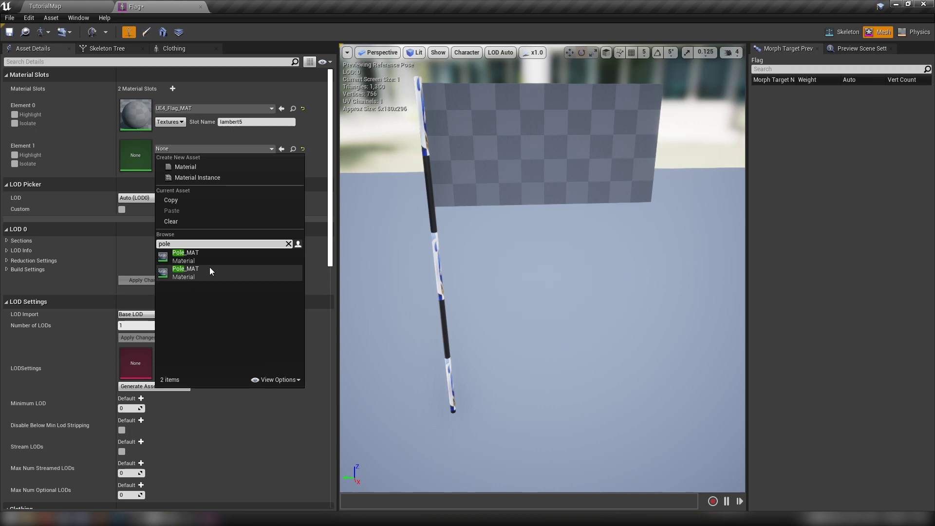
Step: Assign Pole_MAT to material slot Element 0 and UE4_Flag_MAT to Element 1, saving the Flag mesh
left_click(189, 108)
type("pole")
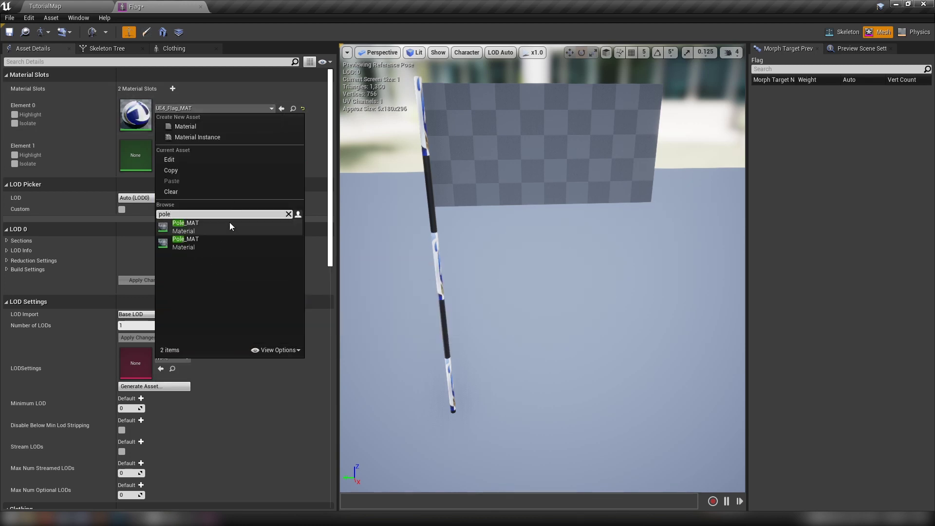
left_click(195, 229)
left_click(204, 152)
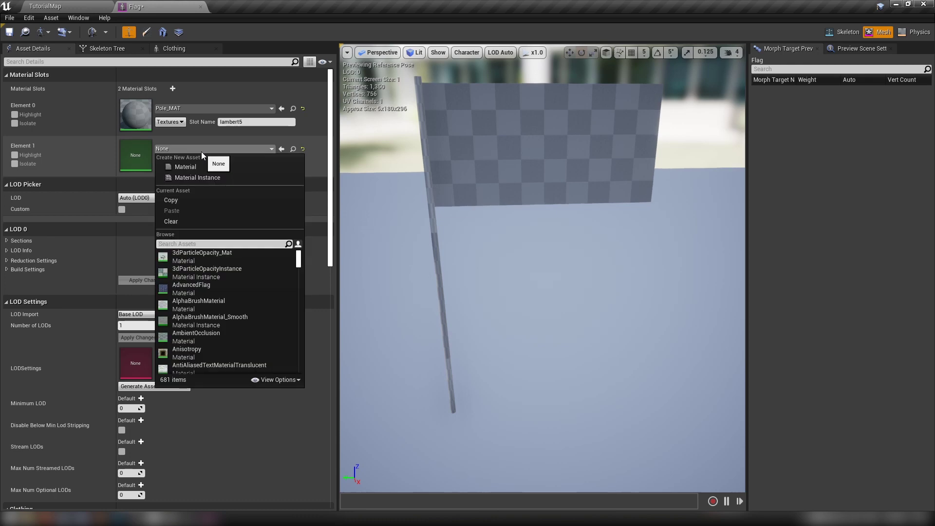
type("flag")
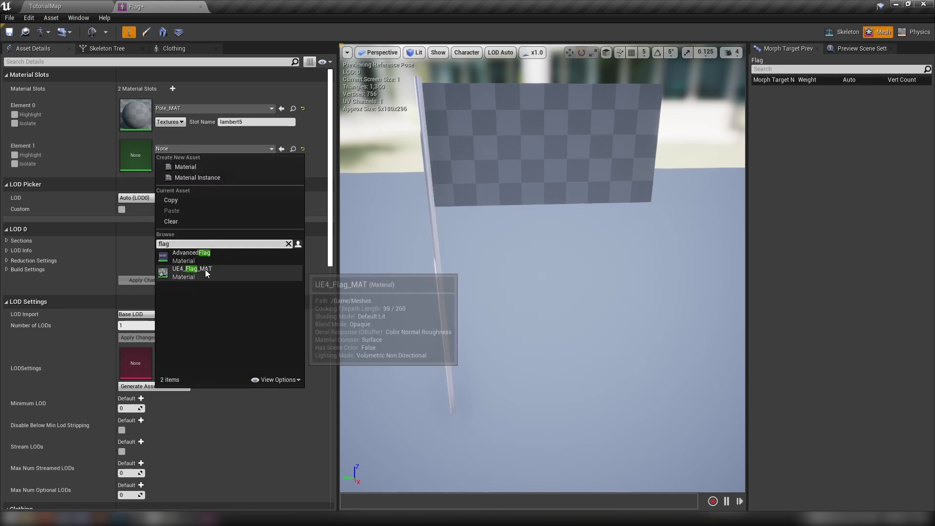
left_click(203, 273)
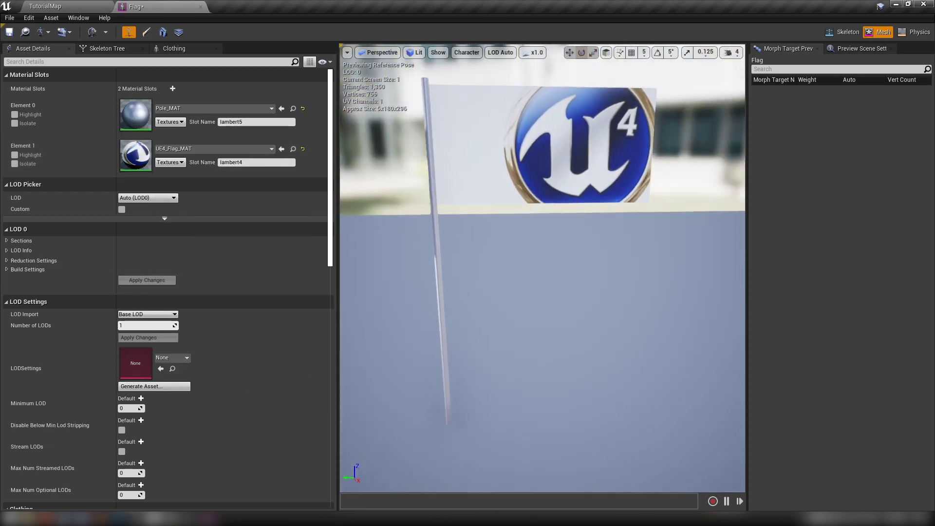
left_click(9, 32)
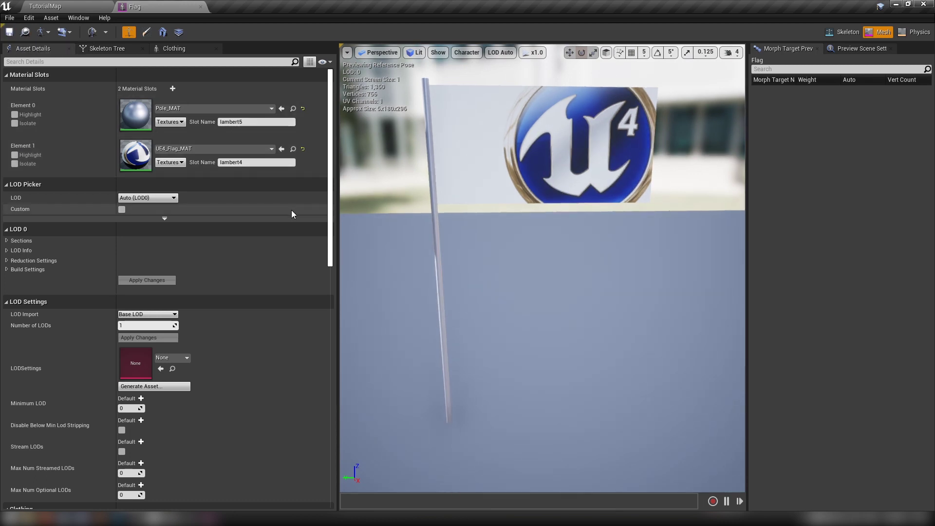
Step: Open Flag_PhysicsAsset from the Meshes folder and dock its editor alongside the level and Flag mesh editors
left_click(69, 6)
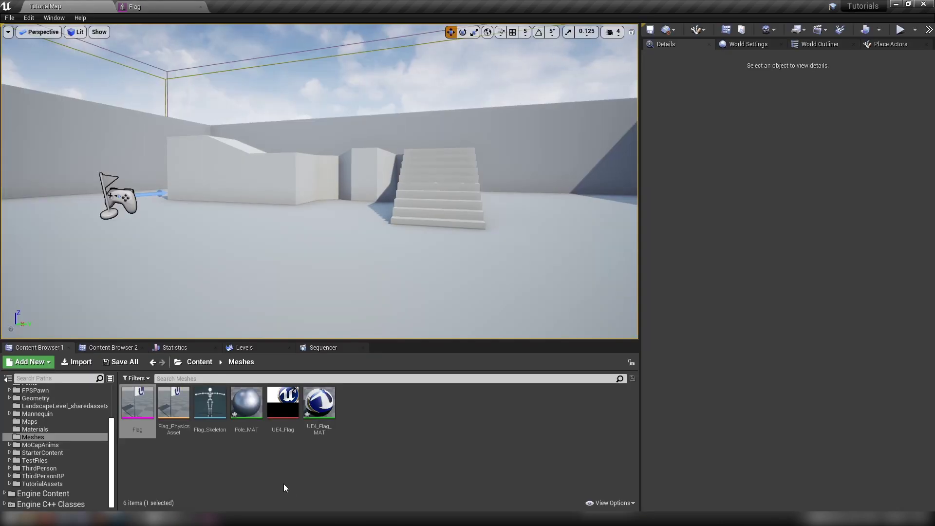
double_click(169, 407)
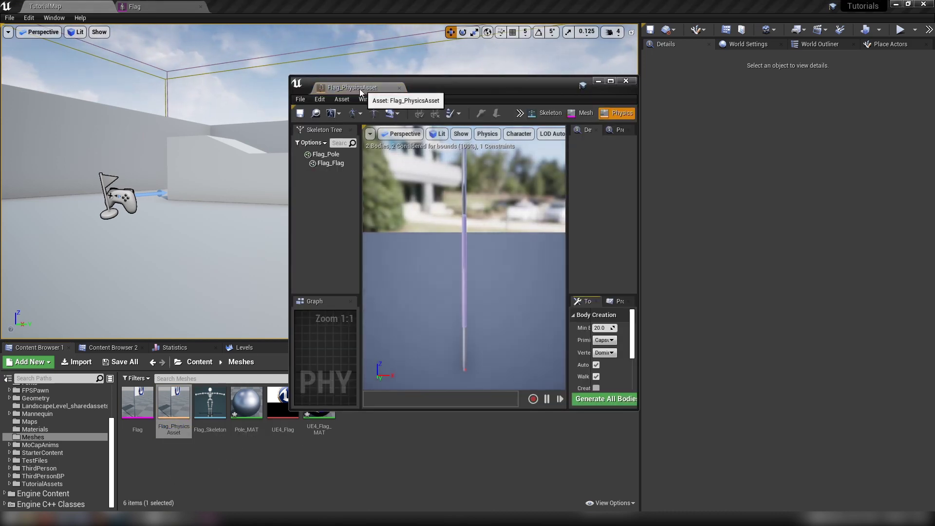
left_click_drag(354, 87, 250, 6)
left_click_drag(581, 300, 414, 272, "alt")
mouse_move(507, 380)
right_mouse_down("alt")
mouse_move(458, 380)
mouse_move(507, 380)
right_mouse_up("alt")
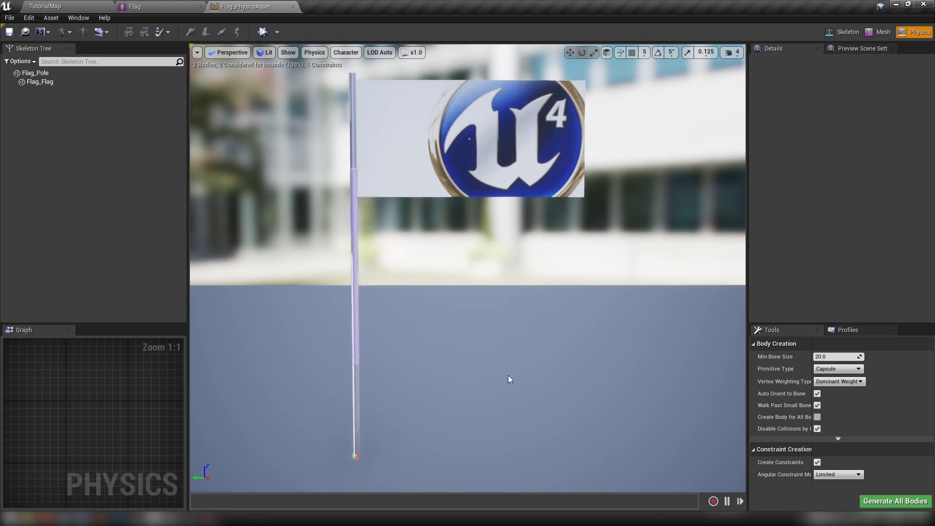
Step: Scale the Flag_Pole capsule body vertically so it covers the pole's full length, and save the physics asset
left_click(351, 256)
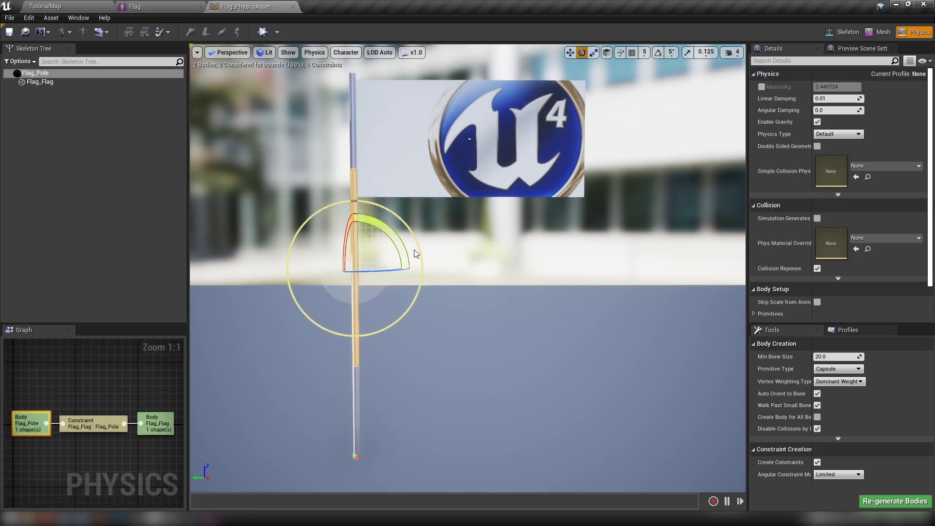
key("r")
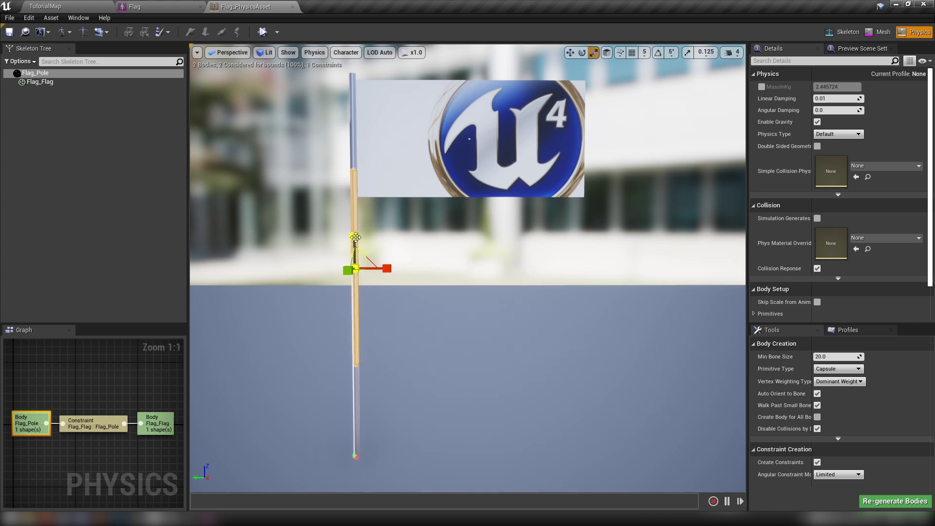
left_click_drag(355, 237, 358, 194)
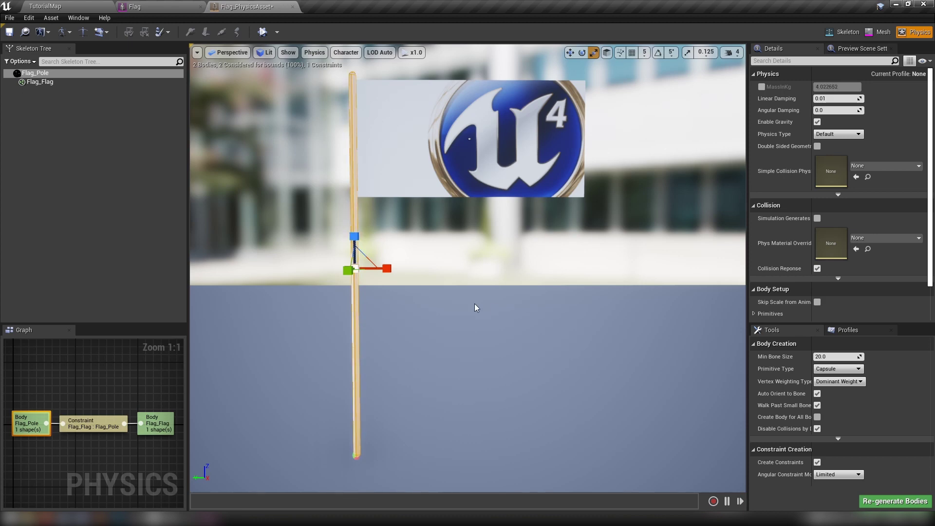
left_click_drag(401, 390, 456, 349, "alt")
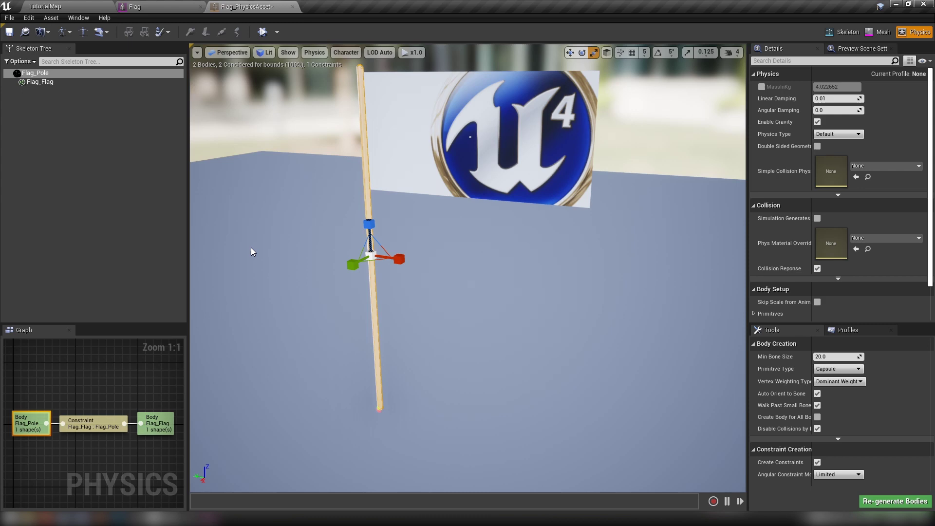
mouse_move(277, 290)
left_mouse_down("alt")
mouse_move(278, 253)
mouse_move(277, 273)
left_mouse_up("alt")
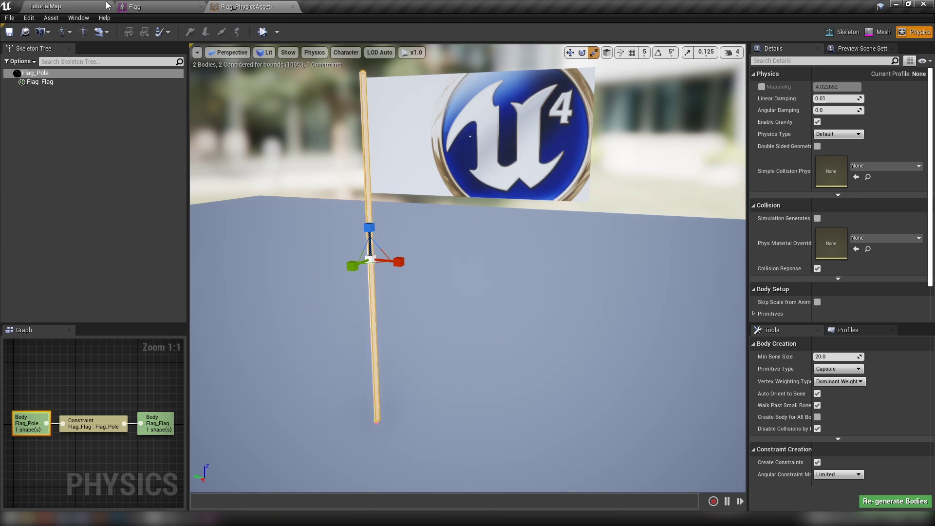
left_click(146, 6)
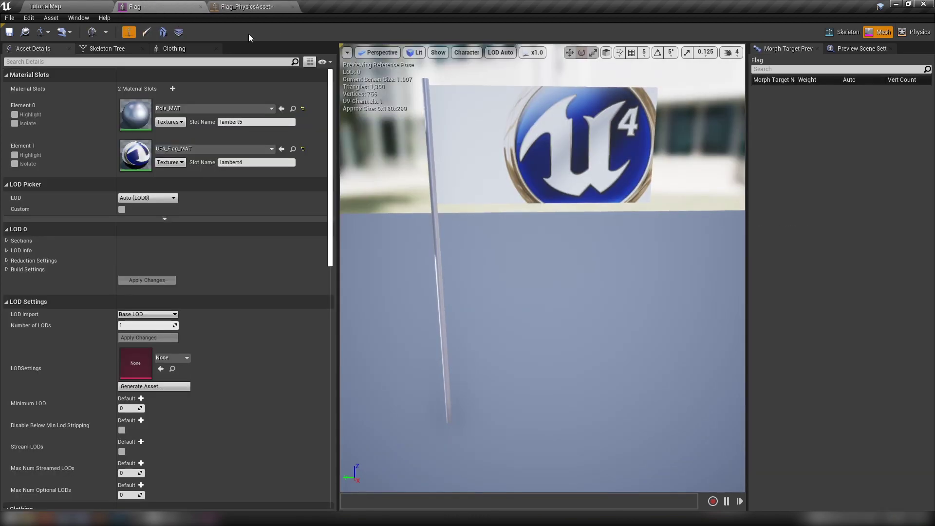
left_click(272, 7)
left_click(9, 34)
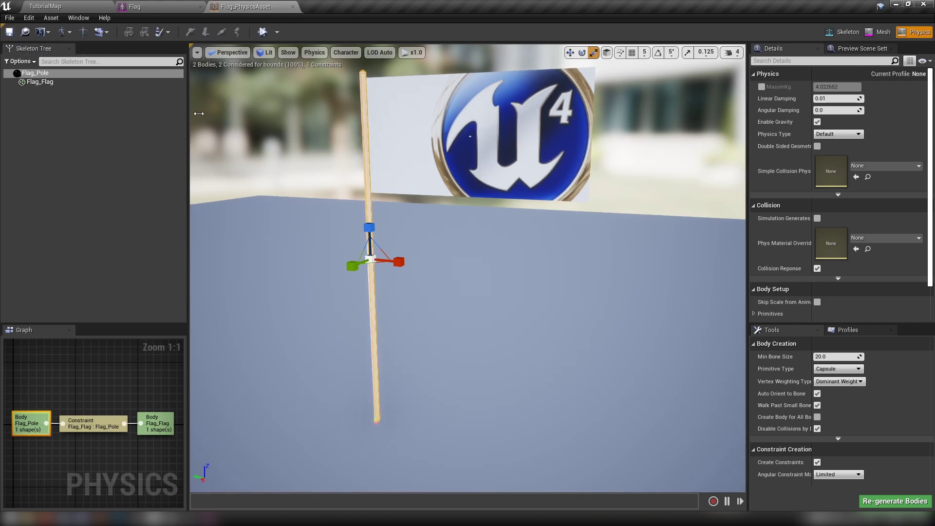
Step: Return to the Flag mesh, enlarge its preview area, and select the flag cloth section with section selection enabled
left_click(146, 7)
scroll(565, 309, "up", 3)
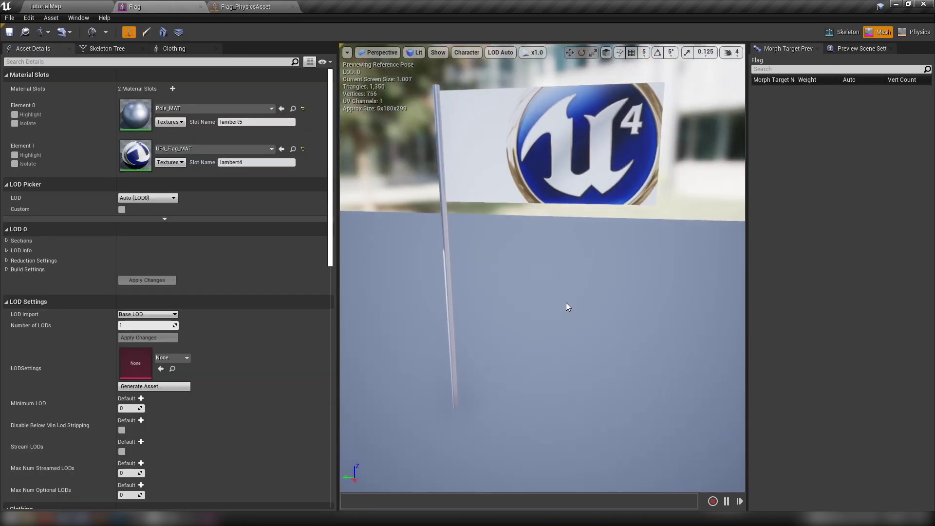
left_click_drag(337, 260, 232, 262)
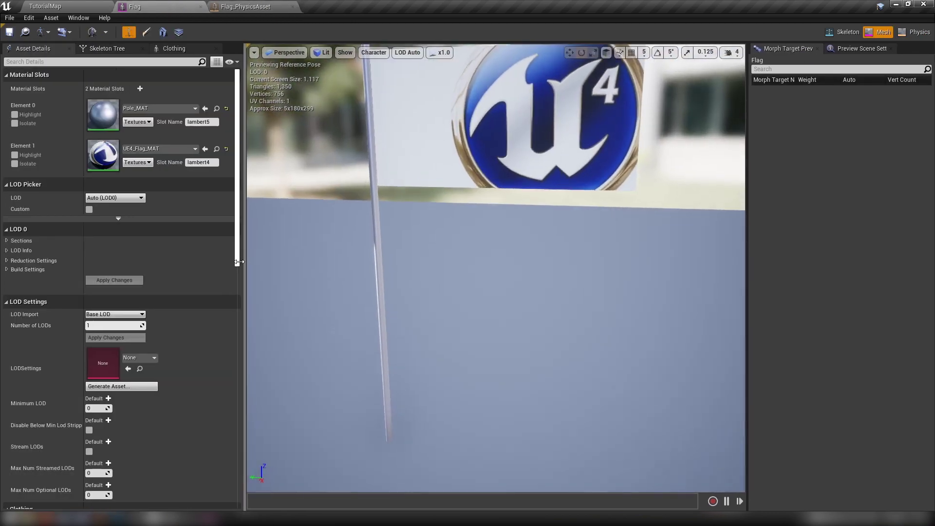
scroll(444, 311, "down", 3)
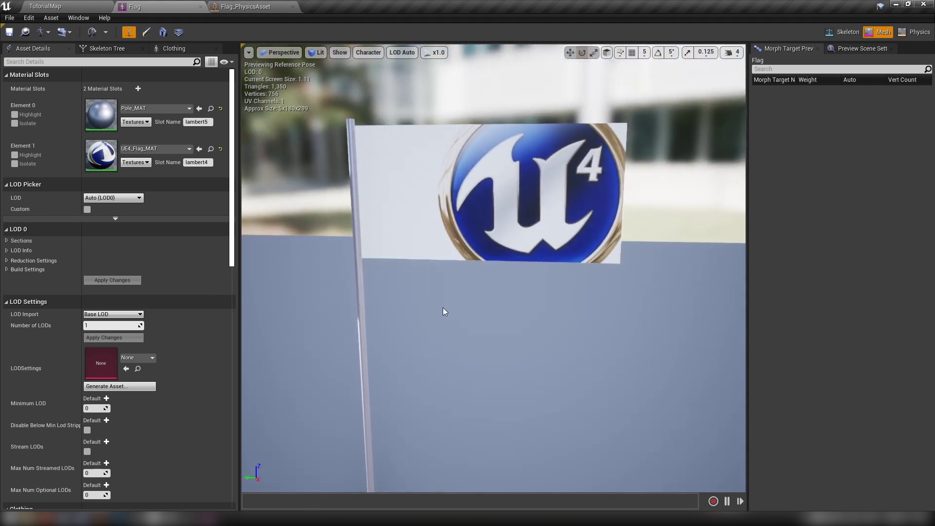
scroll(445, 311, "down", 1)
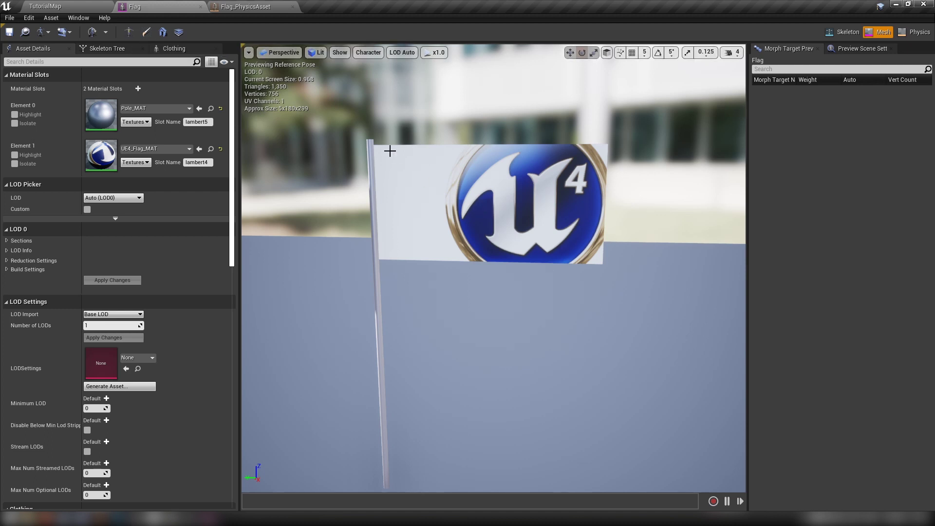
left_click_drag(504, 254, 468, 199, "alt")
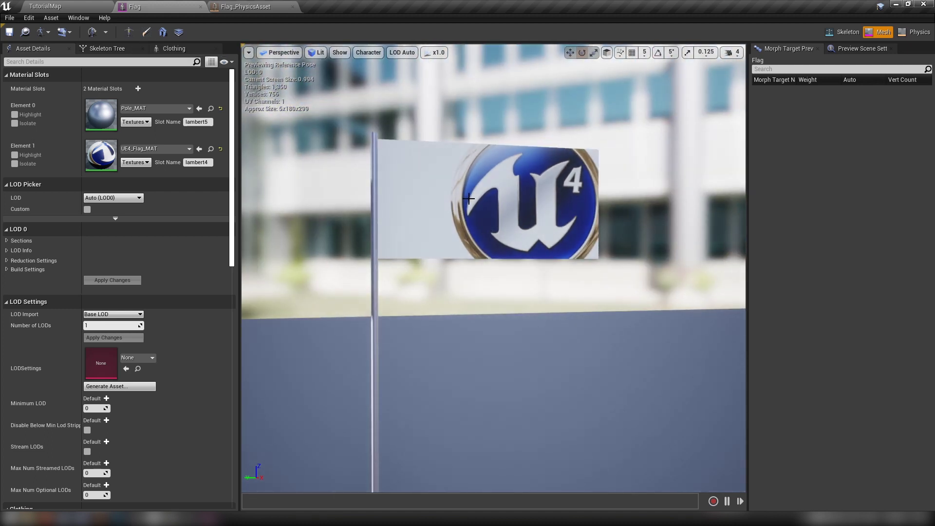
left_click(130, 33)
left_click(520, 181)
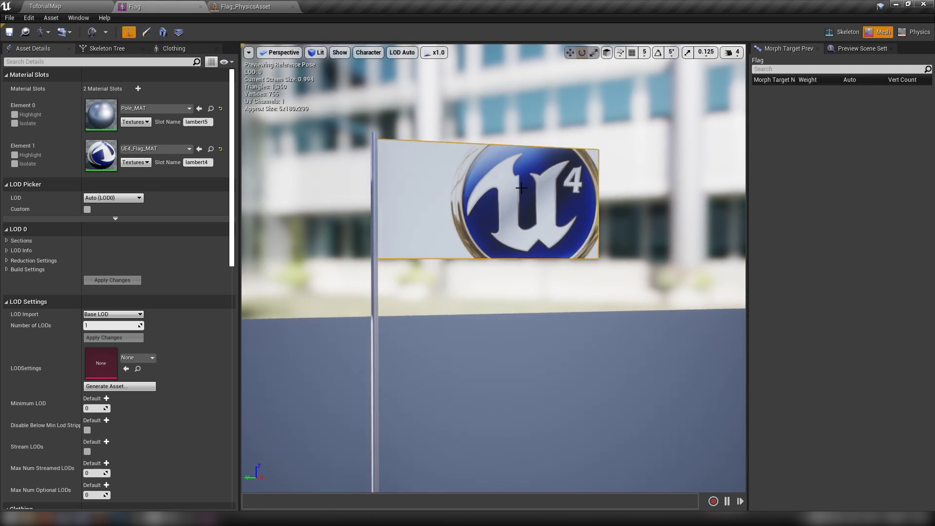
Step: Create clothing data named Flag_Clothing from the flag section using Flag_PhysicsAsset, and apply it to that section at LOD0
right_click(479, 187)
mouse_move(517, 240)
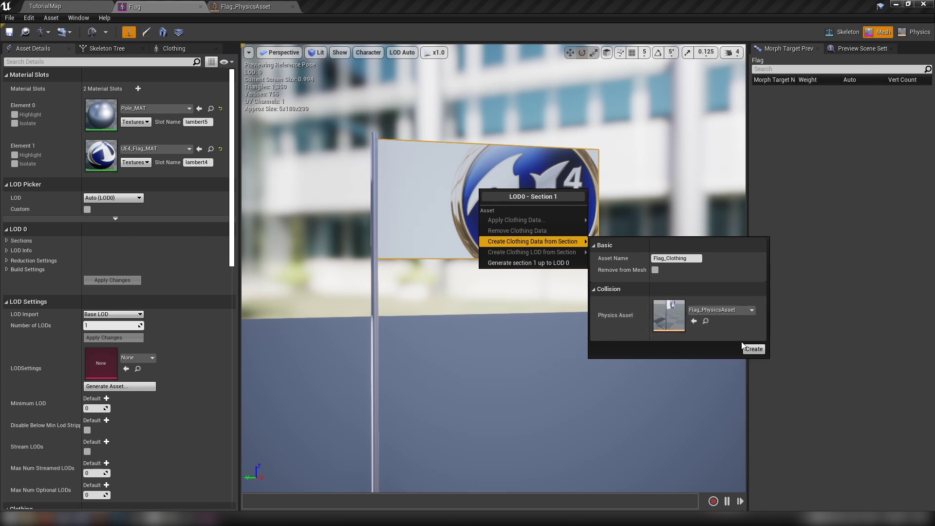
left_click(754, 349)
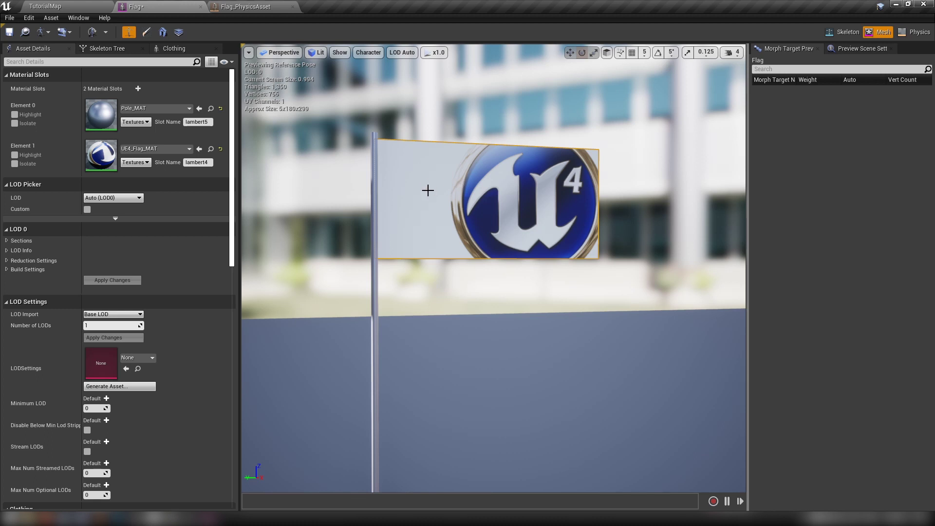
right_click(445, 194)
mouse_move(466, 224)
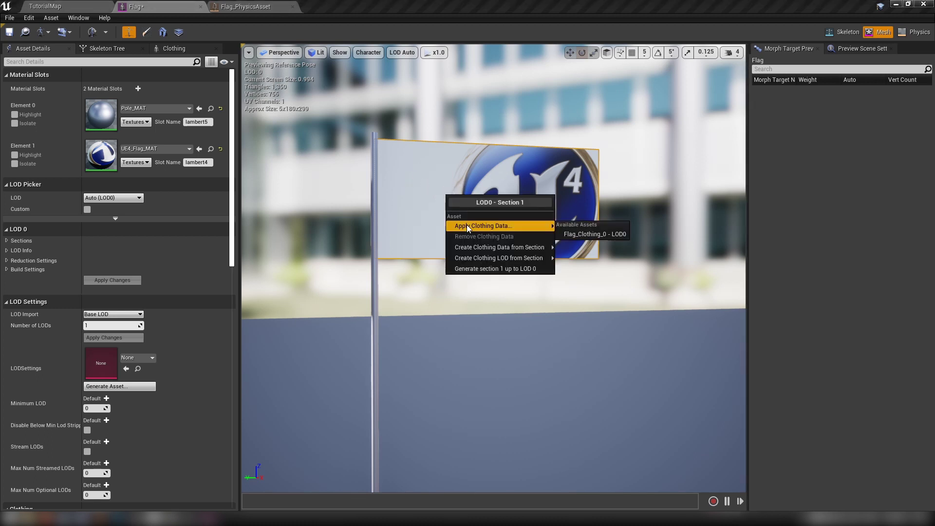
left_click(595, 236)
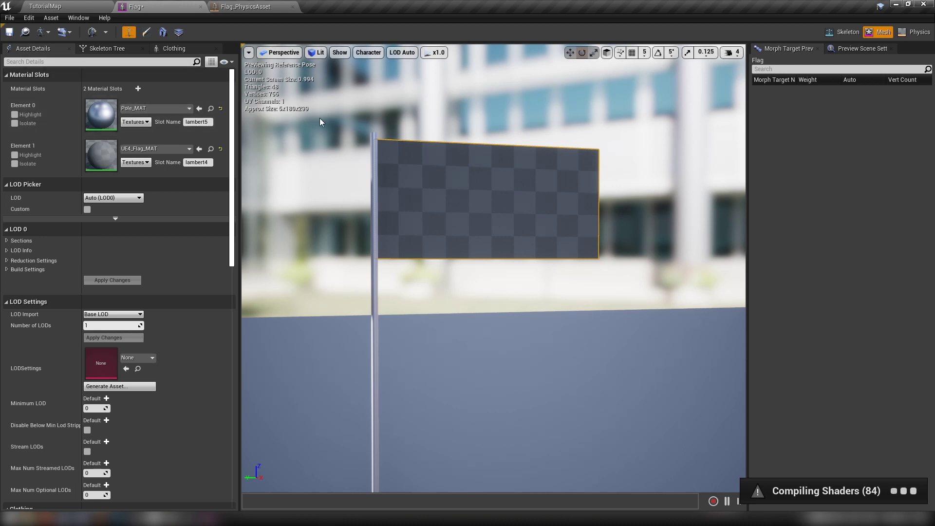
Step: Select the Flag_Clothing_0 clothing data and activate cloth painting for its Max Distance mask
left_click(172, 51)
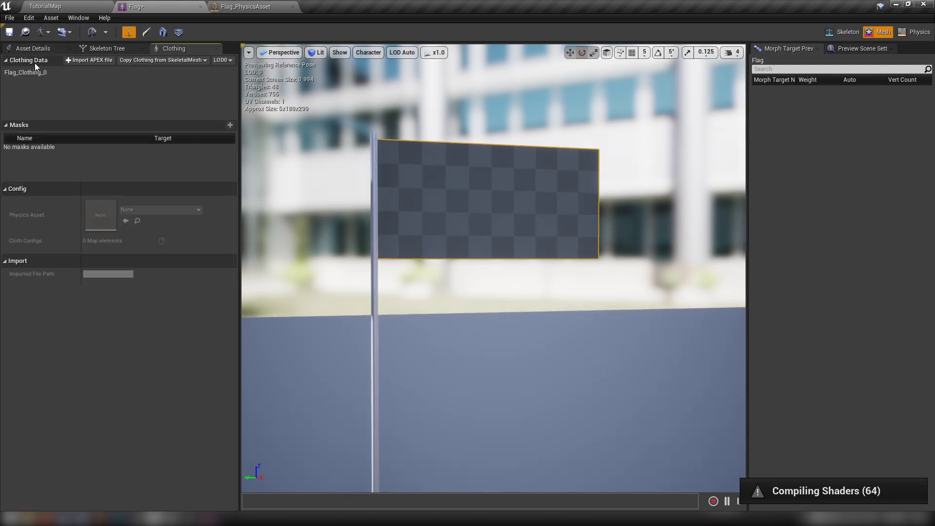
left_click(16, 76)
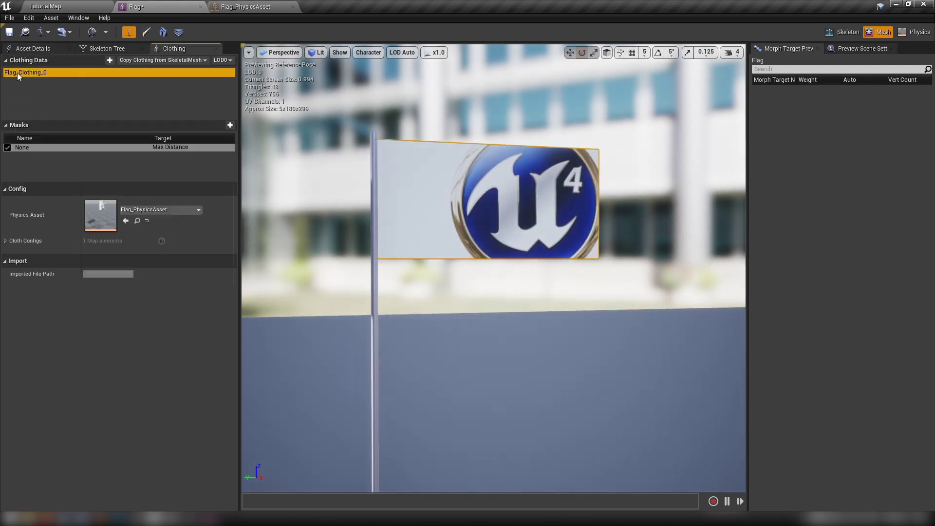
left_click(146, 32)
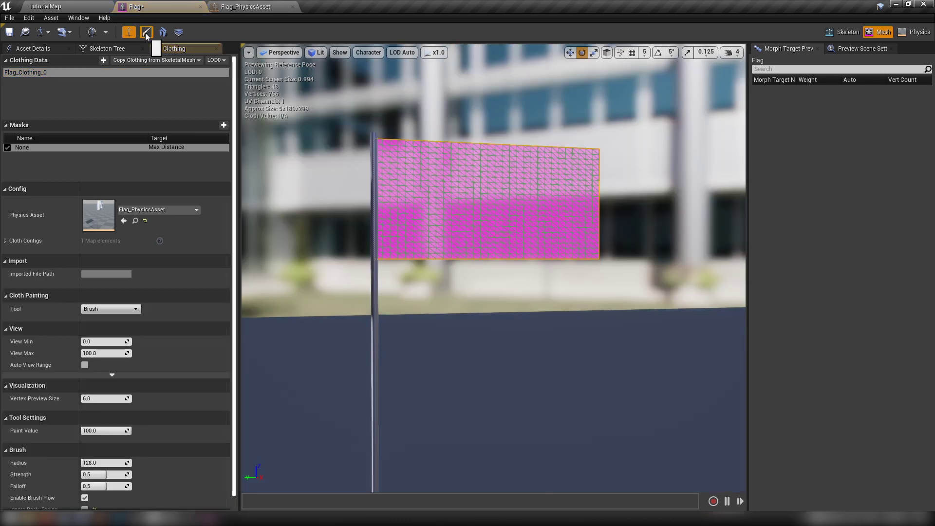
mouse_move(614, 213)
left_mouse_down()
mouse_move(569, 172)
mouse_move(405, 249)
mouse_move(418, 249)
mouse_move(440, 197)
left_mouse_up()
key("ctrl+z")
left_click_drag(624, 214, 589, 224)
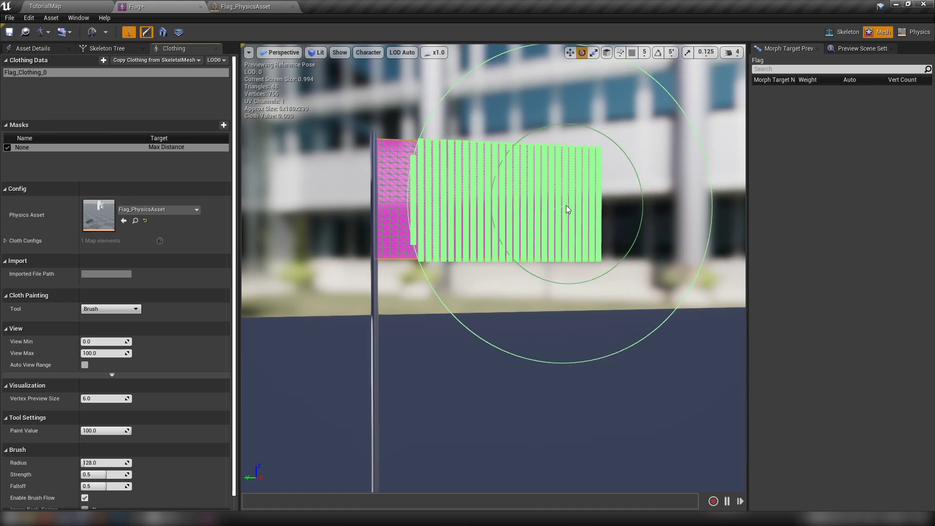
left_click_drag(589, 214, 574, 214)
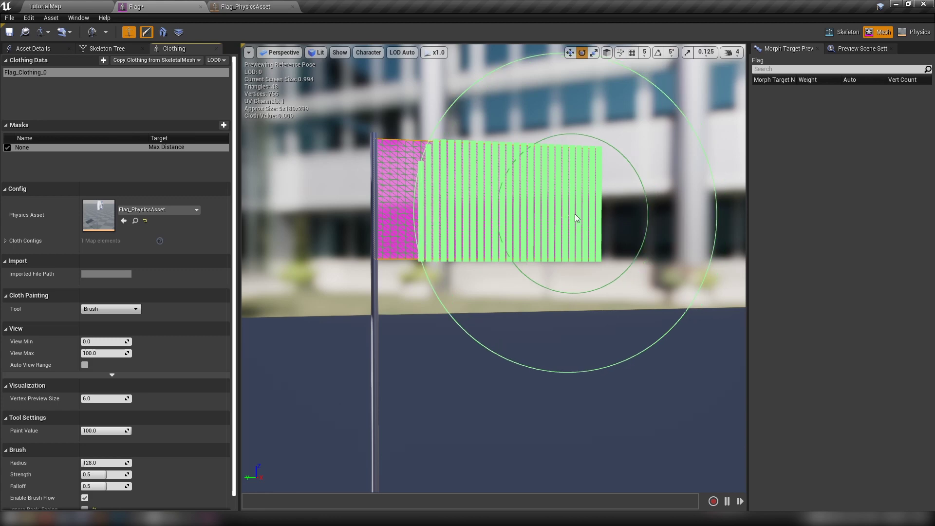
left_click_drag(575, 215, 572, 214)
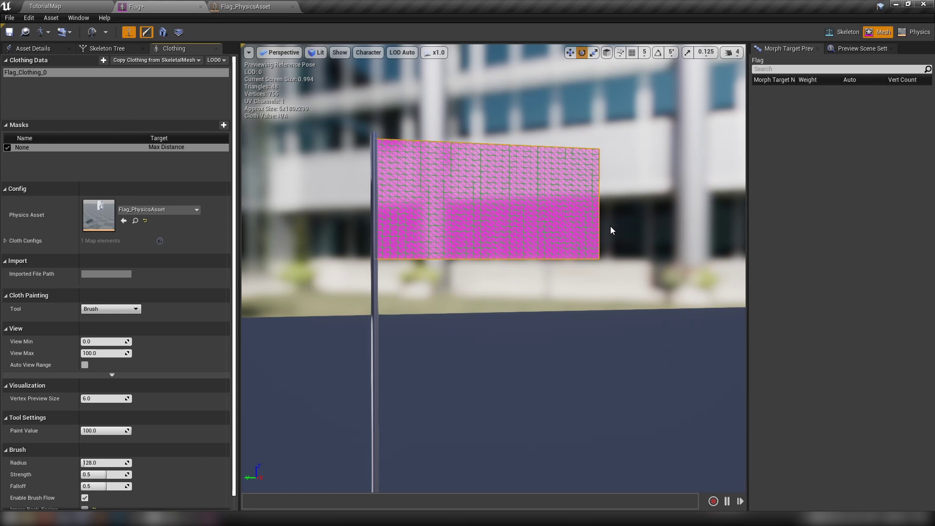
Step: Set the cloth Paint Value to 1000 and brush over the flag, leaving the edge along the pole unpainted
scroll(190, 361, "down", 1)
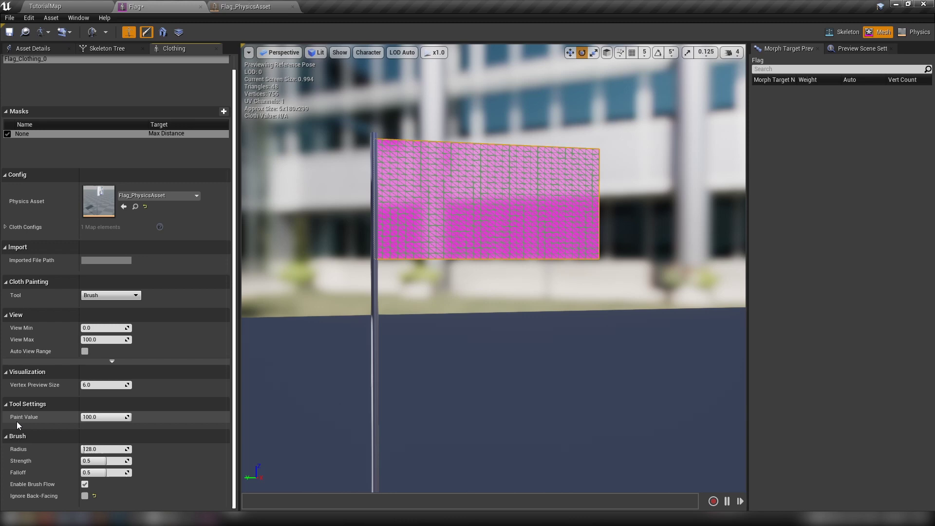
left_click(101, 417)
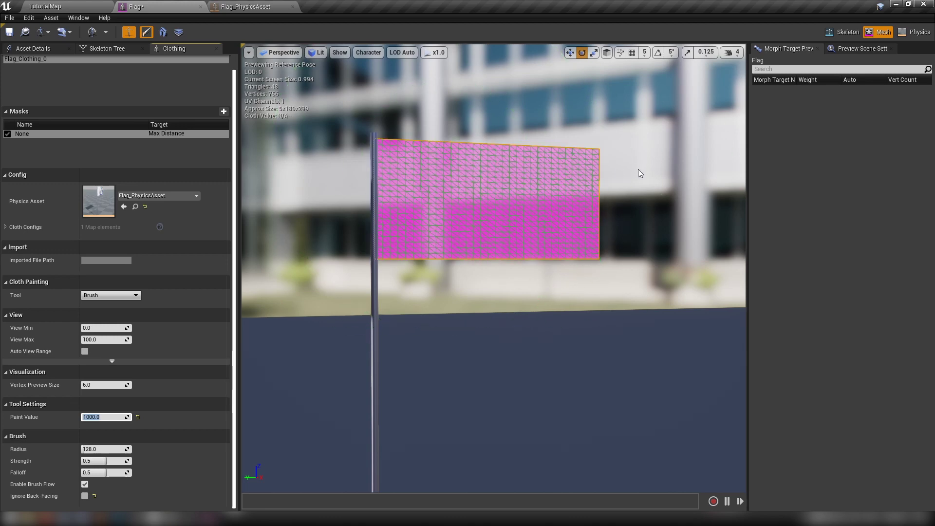
mouse_move(639, 172)
left_mouse_down()
mouse_move(564, 192)
mouse_move(567, 203)
mouse_move(554, 173)
left_mouse_up()
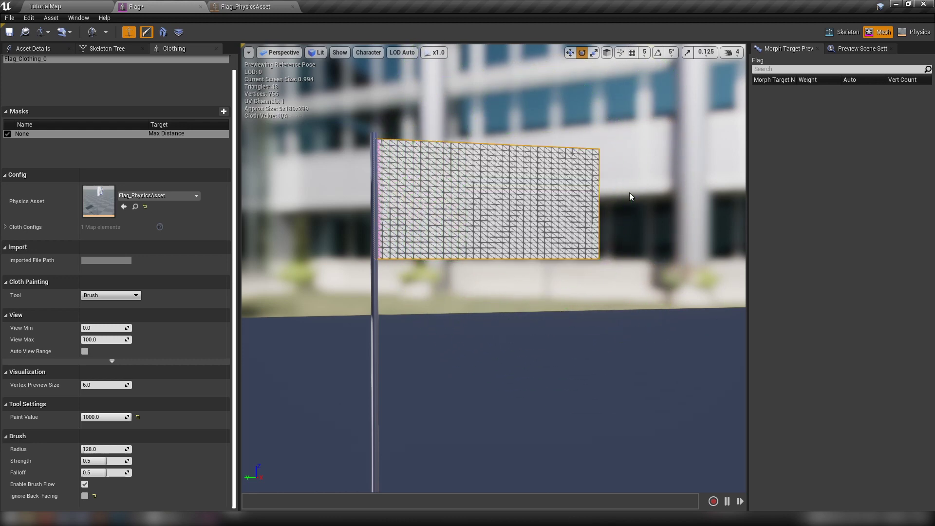
mouse_move(700, 334)
left_mouse_down("alt")
mouse_move(752, 367)
mouse_move(700, 335)
left_mouse_up("alt")
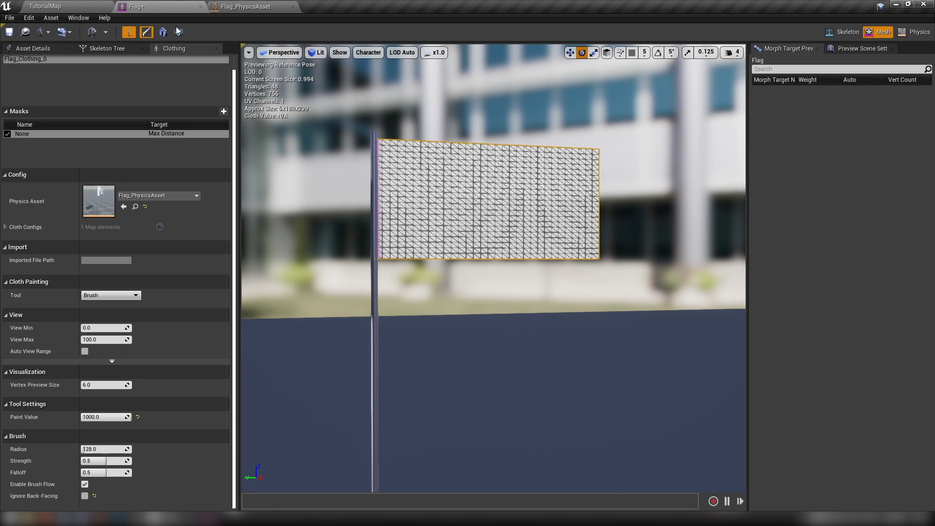
Step: Leave cloth painting and examine how the simulated flag hangs from the pole at different angles
left_click(146, 33)
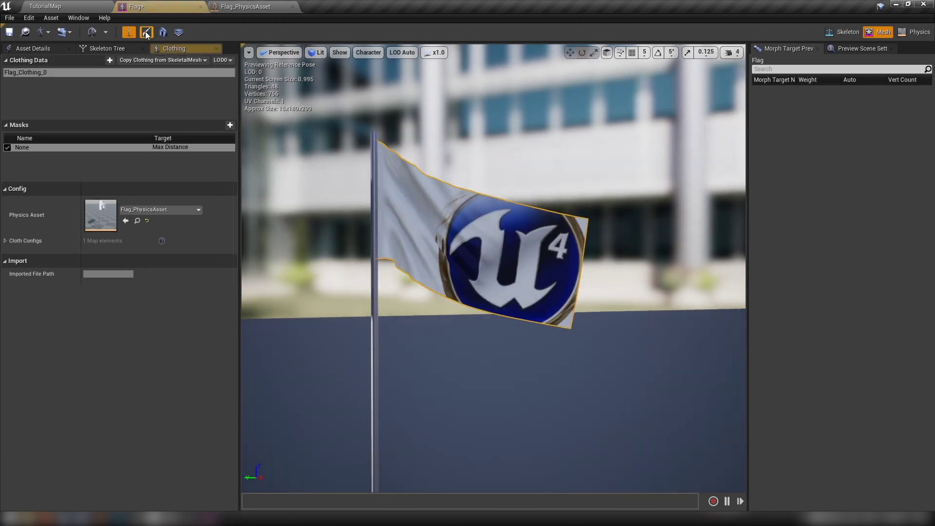
mouse_move(588, 364)
right_mouse_down()
mouse_move(578, 364)
mouse_move(578, 350)
right_mouse_up()
left_click_drag(578, 350, 647, 358, "alt")
right_click_drag(647, 358, 648, 336, "alt")
left_click_drag(587, 379, 539, 249)
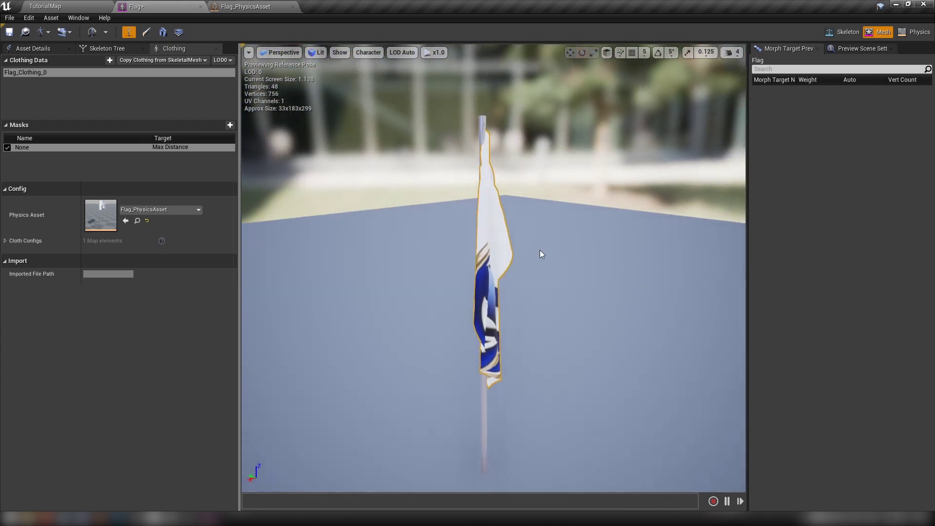
Step: Reactivate cloth painting, set the Paint Value to 0.5 and brush over the flag away from the pole edge
left_click(146, 32)
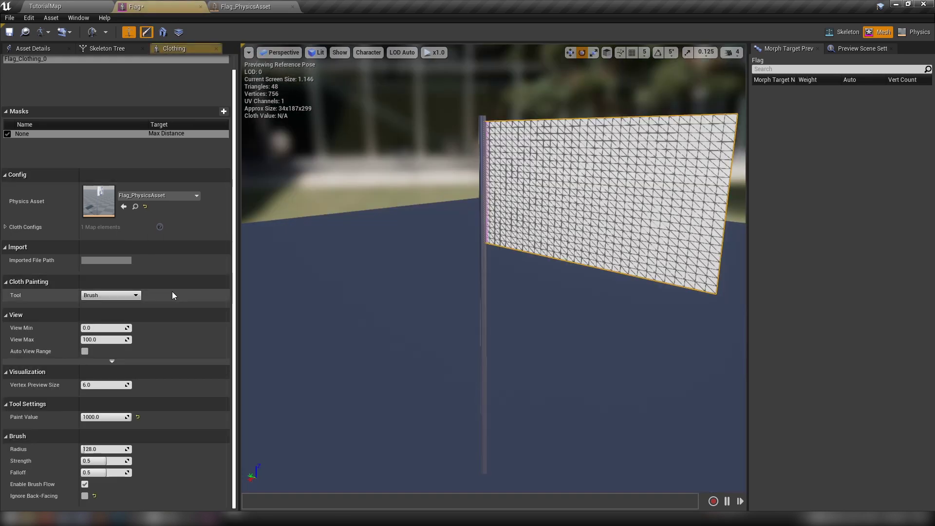
left_click(103, 417)
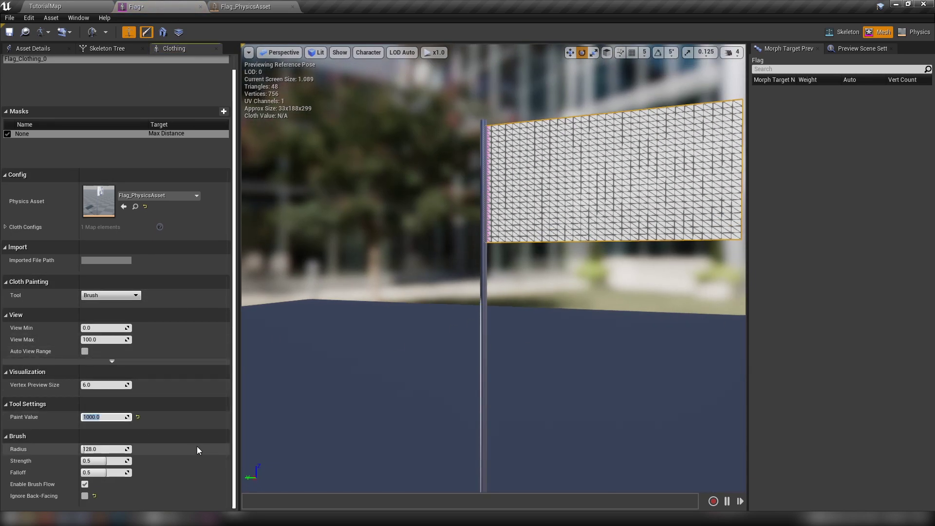
type("0.5")
key("Return")
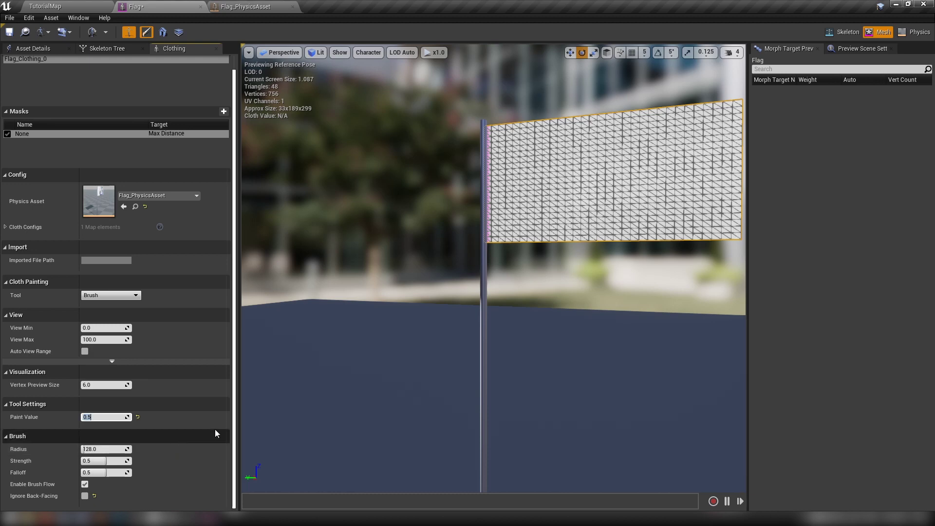
left_click_drag(350, 370, 424, 370, "alt")
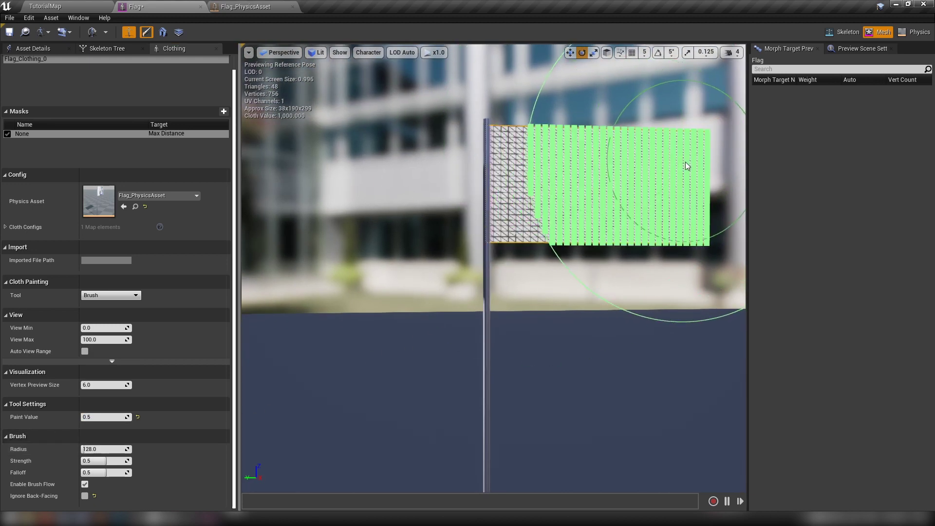
mouse_move(685, 161)
left_mouse_down()
mouse_move(691, 246)
mouse_move(672, 154)
mouse_move(655, 221)
mouse_move(654, 129)
mouse_move(658, 228)
left_mouse_up()
mouse_move(371, 175)
right_mouse_down()
mouse_move(370, 205)
mouse_move(368, 185)
right_mouse_up()
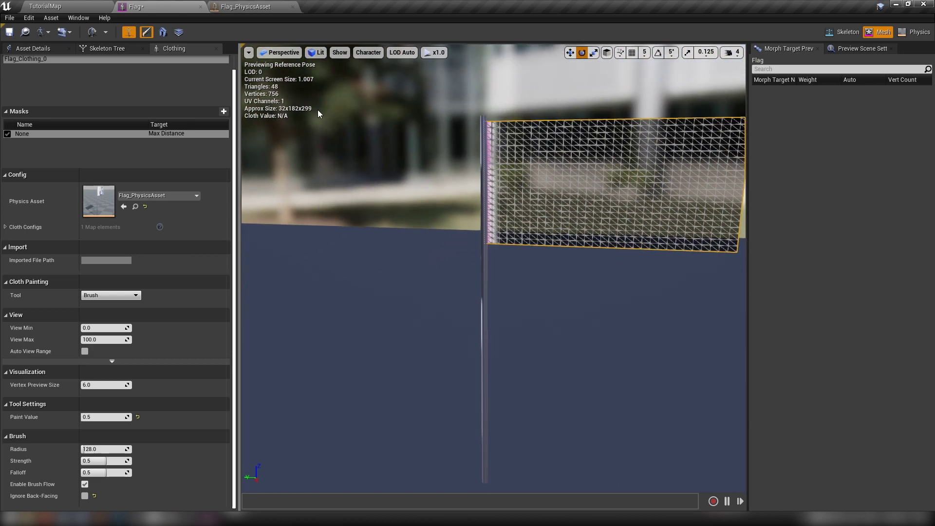
Step: Deactivate cloth painting and check the flag's movement close up with the low paint value
left_click(146, 30)
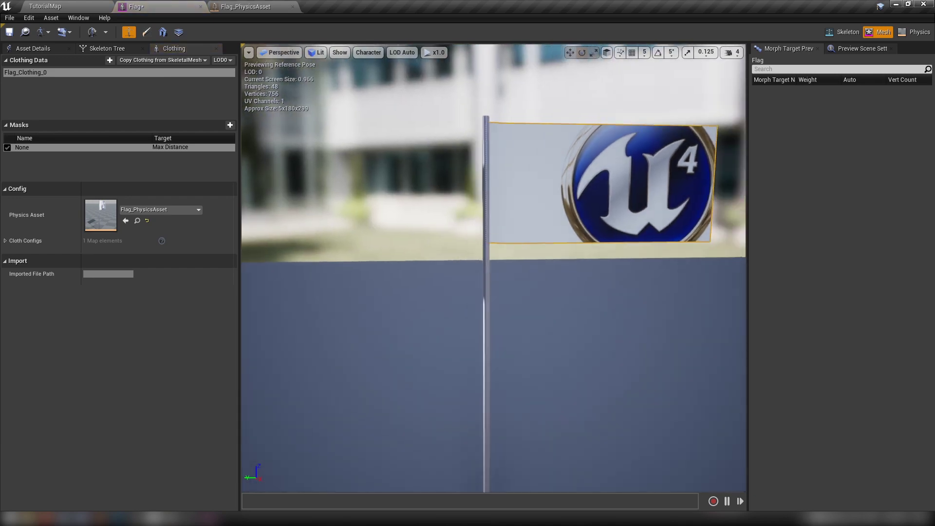
middle_click_drag(472, 289, 540, 251)
scroll(470, 290, "up", 4)
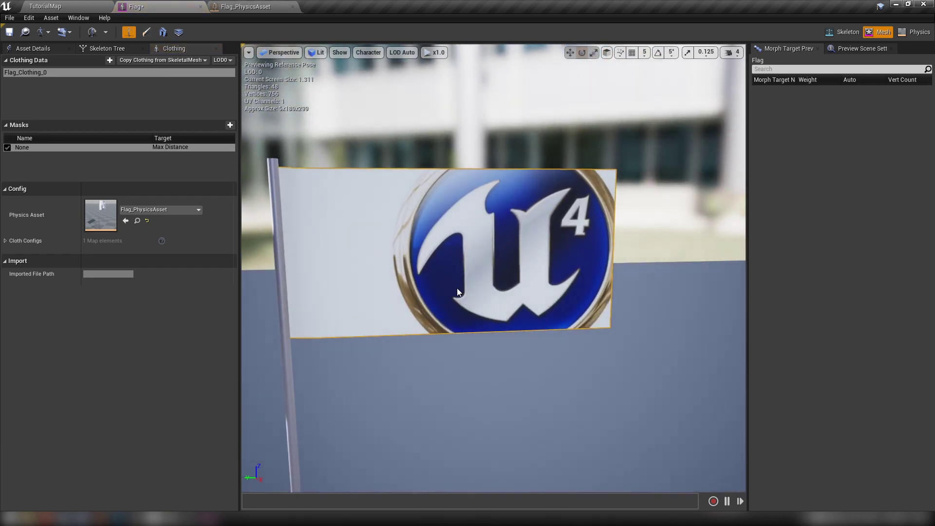
left_click_drag(457, 287, 347, 165, "alt")
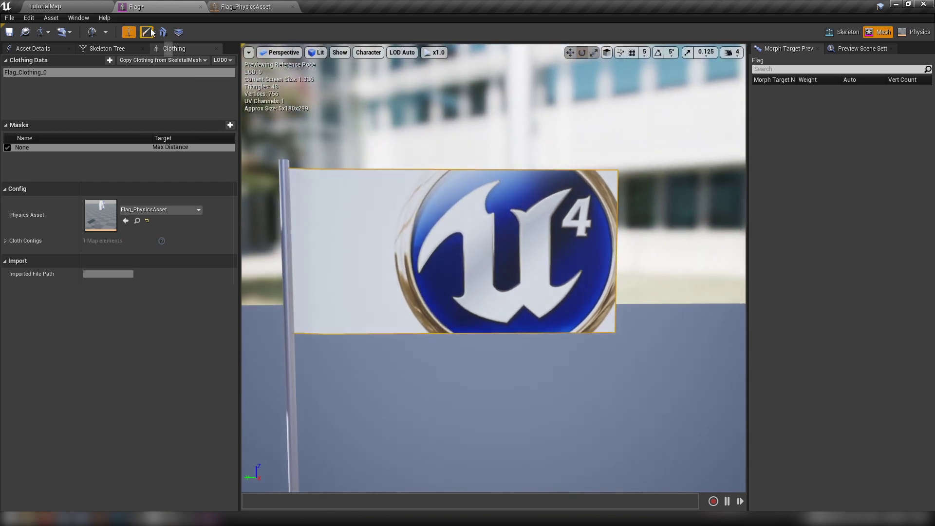
Step: Repaint the flag cloth with a Paint Value of 50, save the mesh and preview the resulting simulation
left_click(146, 32)
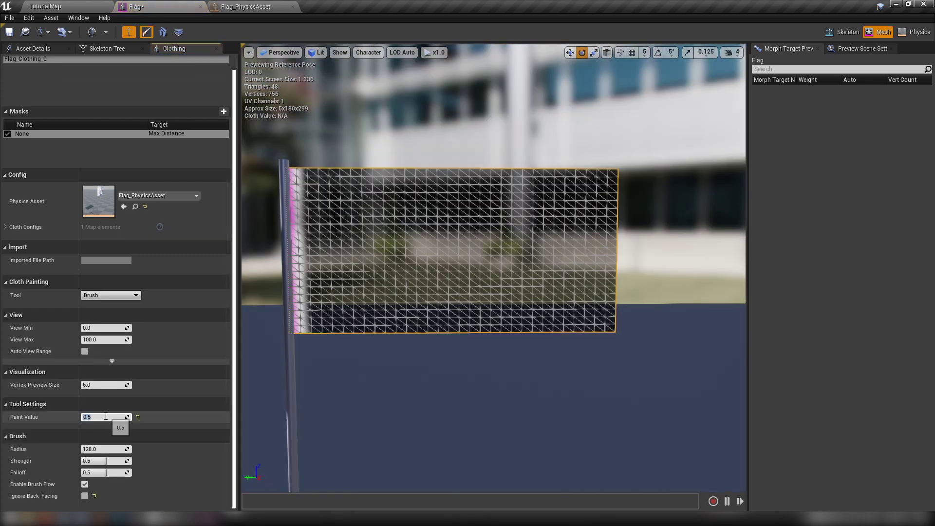
left_click(8, 32)
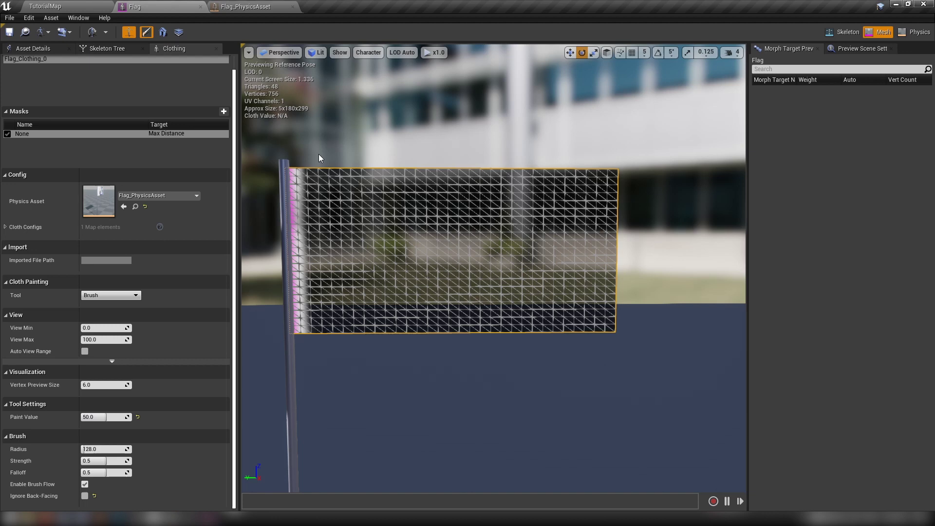
left_click(576, 207)
mouse_move(577, 207)
left_mouse_down()
mouse_move(567, 246)
mouse_move(543, 210)
mouse_move(541, 291)
mouse_move(545, 274)
left_mouse_up()
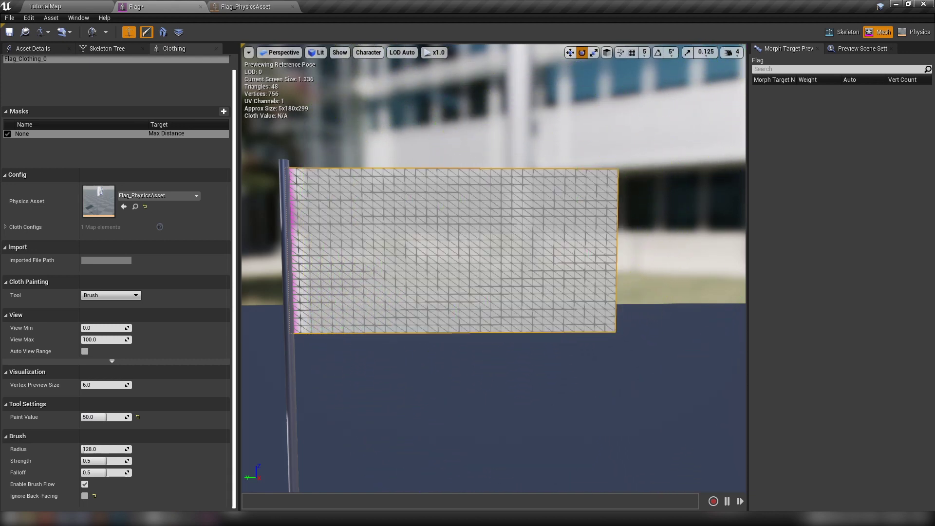
left_click(145, 33)
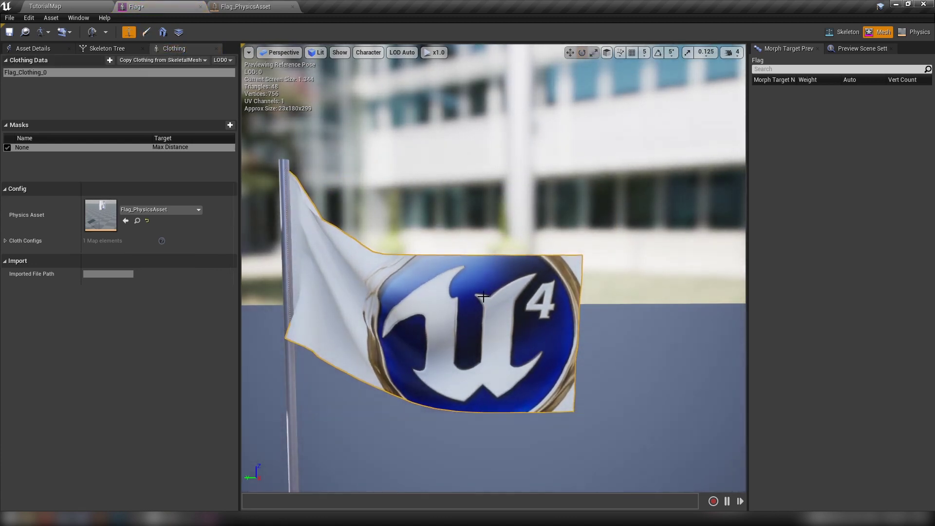
Step: Repaint the flag cloth with a Paint Value of 1000, leave cloth painting and save the Flag mesh
left_click(146, 33)
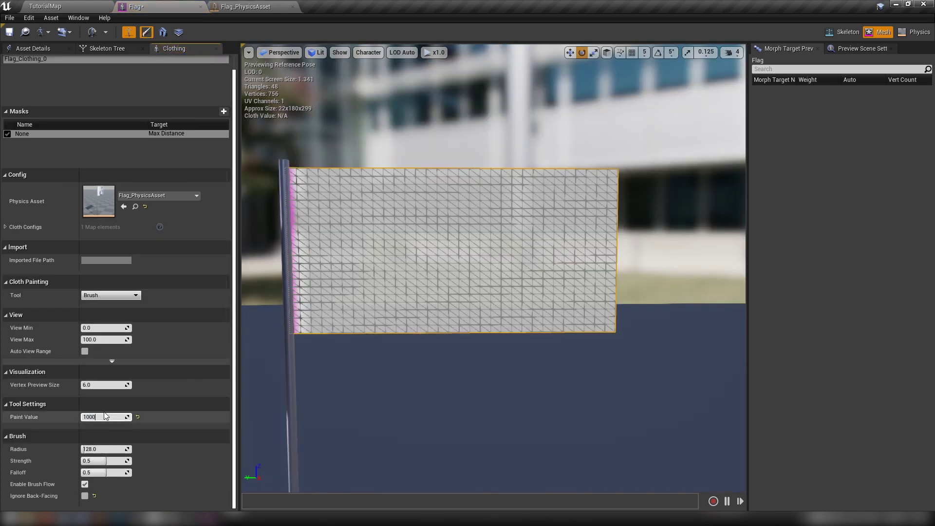
key("Return")
mouse_move(535, 207)
left_mouse_down()
mouse_move(578, 232)
mouse_move(553, 227)
mouse_move(535, 200)
left_mouse_up()
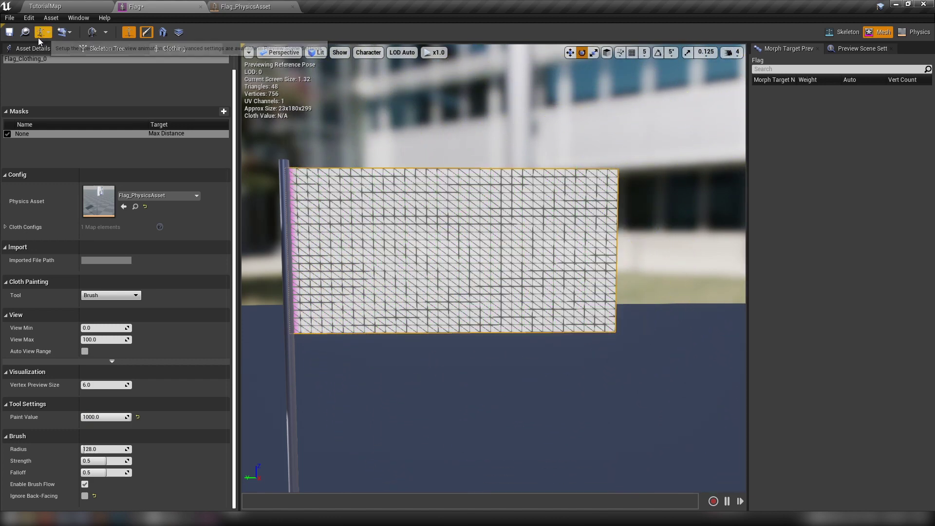
key("ctrl+s")
left_click(145, 32)
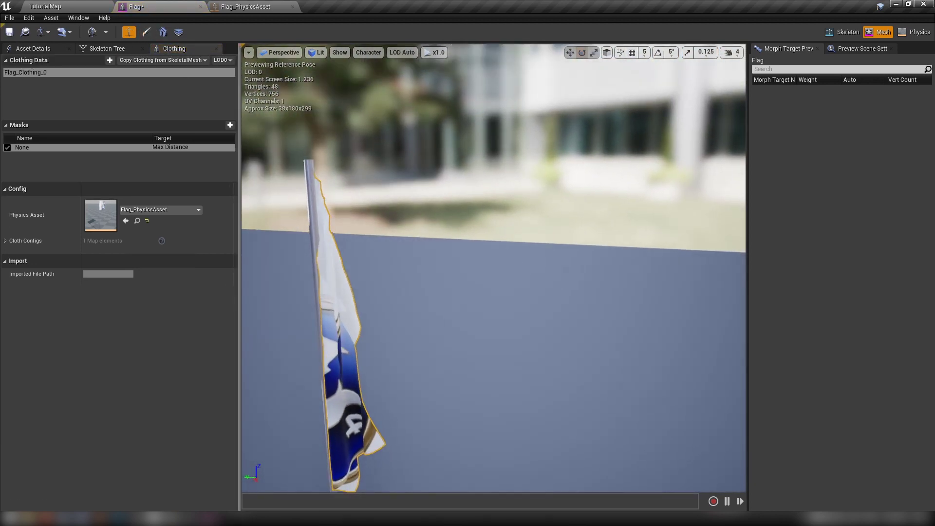
left_click(13, 35)
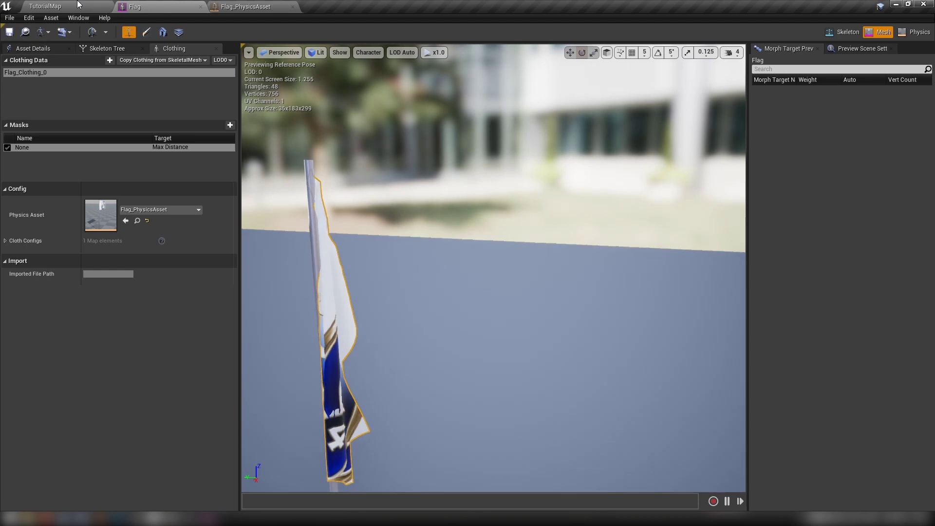
Step: Return to TutorialMap and place the Flag mesh from the Meshes folder on the floor beside the stairs
left_click(77, 5)
right_click_drag(365, 302, 360, 336)
left_click_drag(138, 400, 335, 190)
Step: Search the placeable actors for wind and place a Wind Directional Source on the floor near the flag
left_click(882, 46)
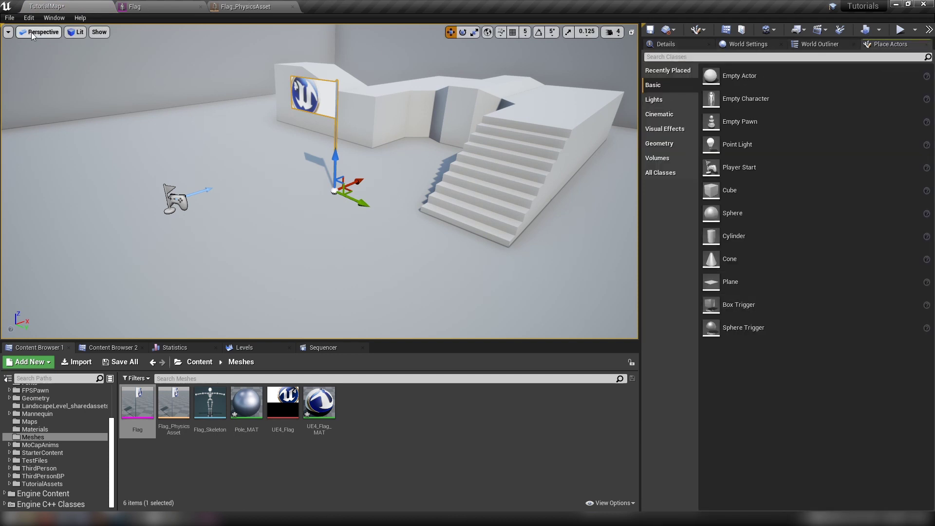
left_click(54, 18)
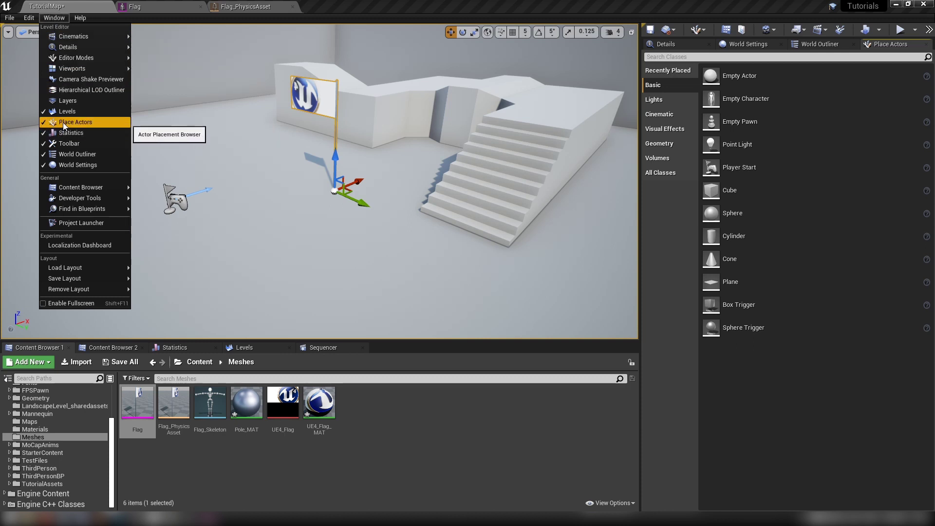
left_click(894, 48)
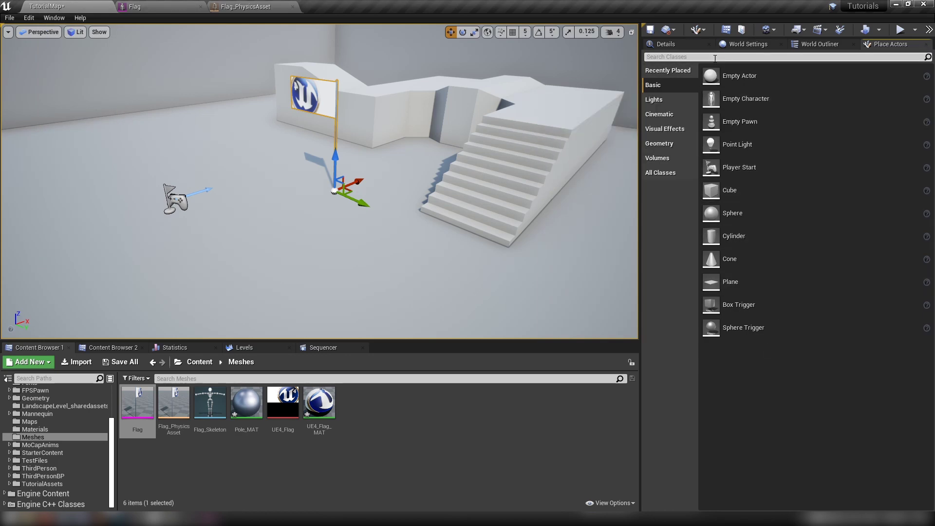
left_click(704, 31)
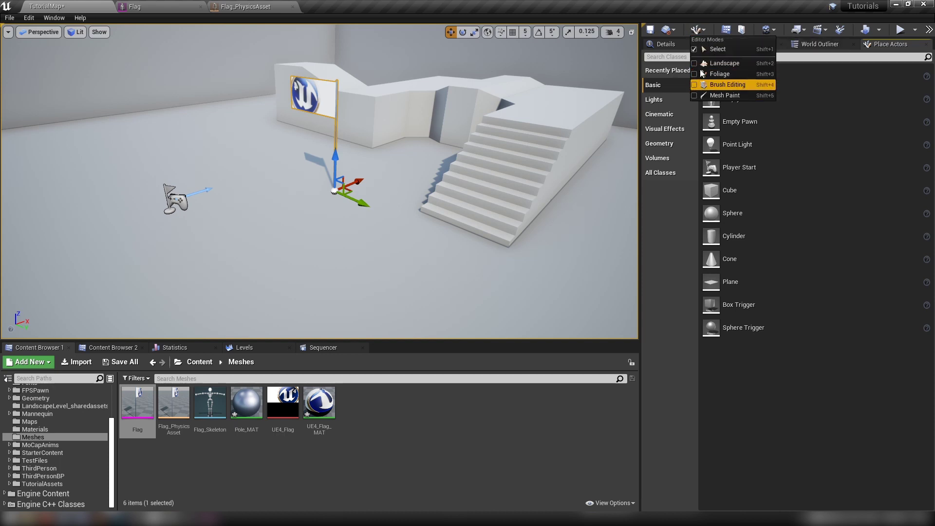
left_click(696, 29)
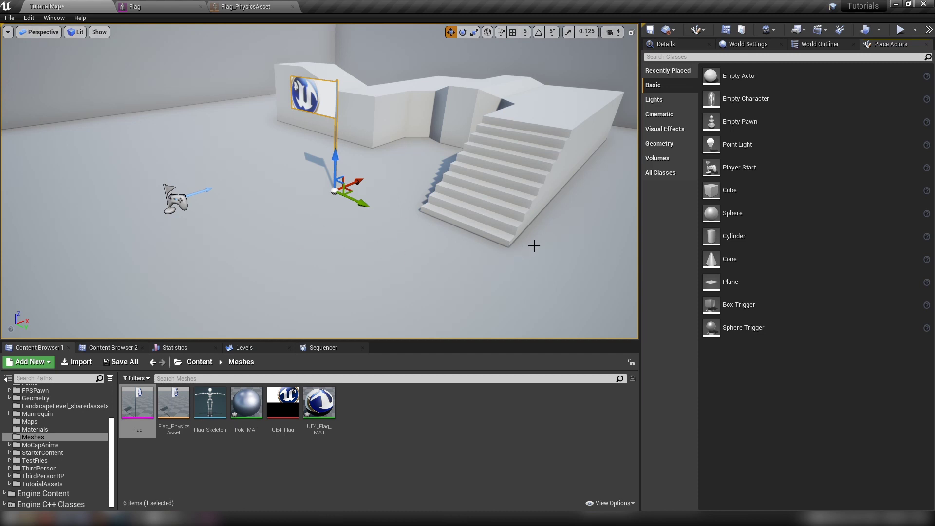
left_click(683, 56)
type("wi")
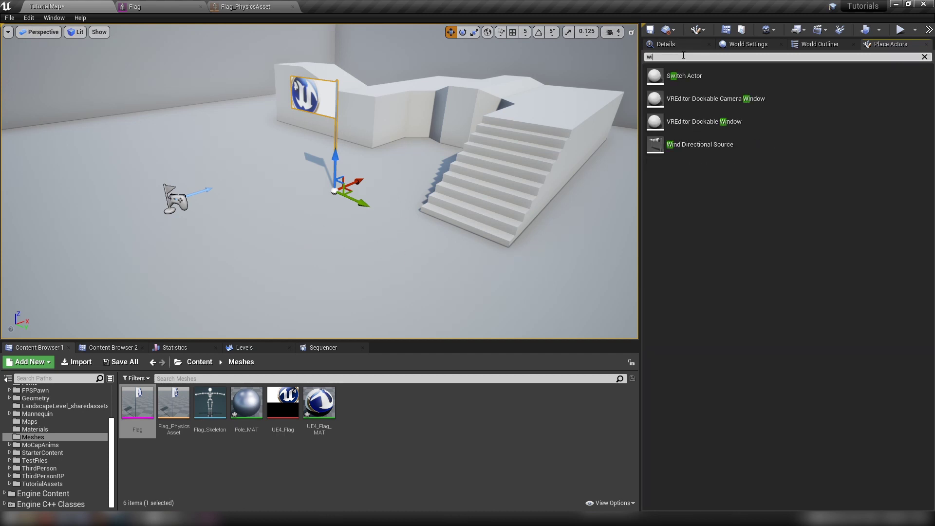
type("nd")
left_click_drag(700, 121, 301, 247)
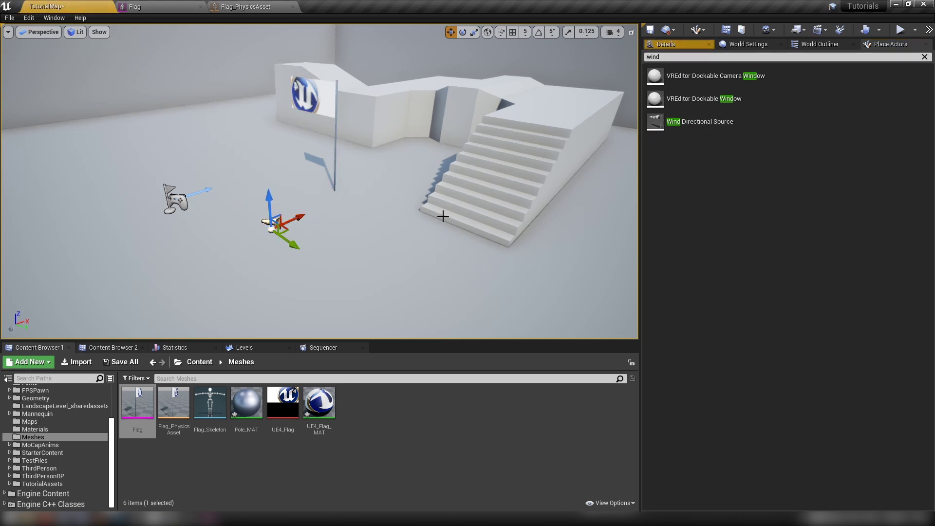
Step: Set the Wind Directional Source's Strength to 50 and its Speed to 50
left_click(679, 42)
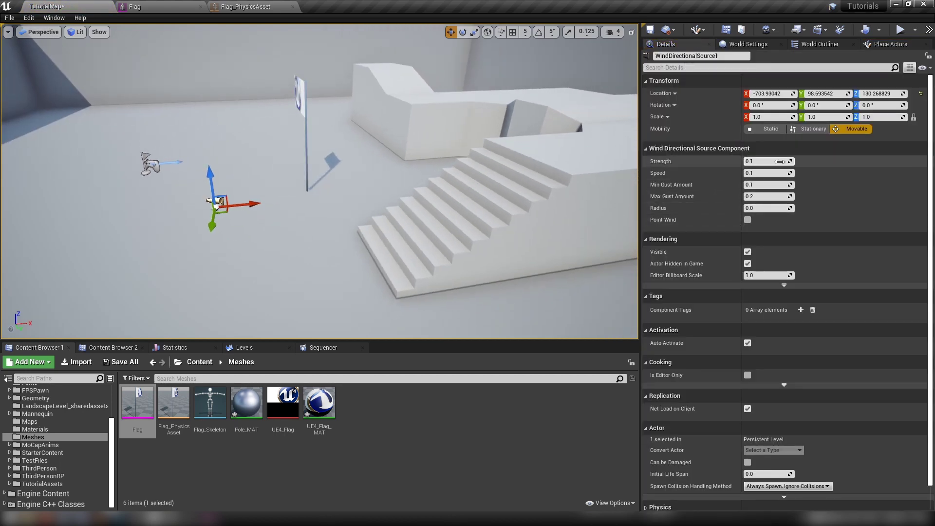
left_click(774, 163)
type("50")
left_click(768, 175)
type("50")
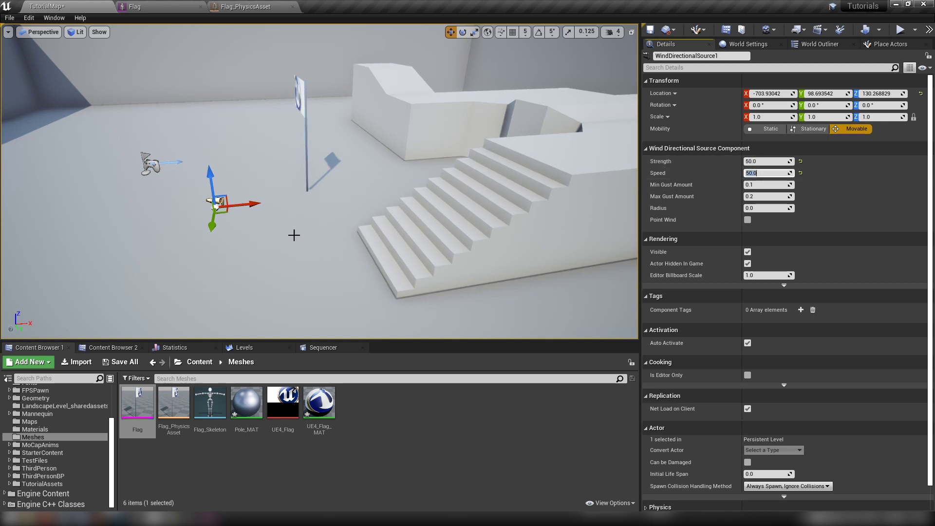
Step: Rotate the wind source about 51° around the vertical axis and turn the flag to a Z rotation of about 180.6°
left_click_drag(294, 232, 438, 258, "alt")
key("e")
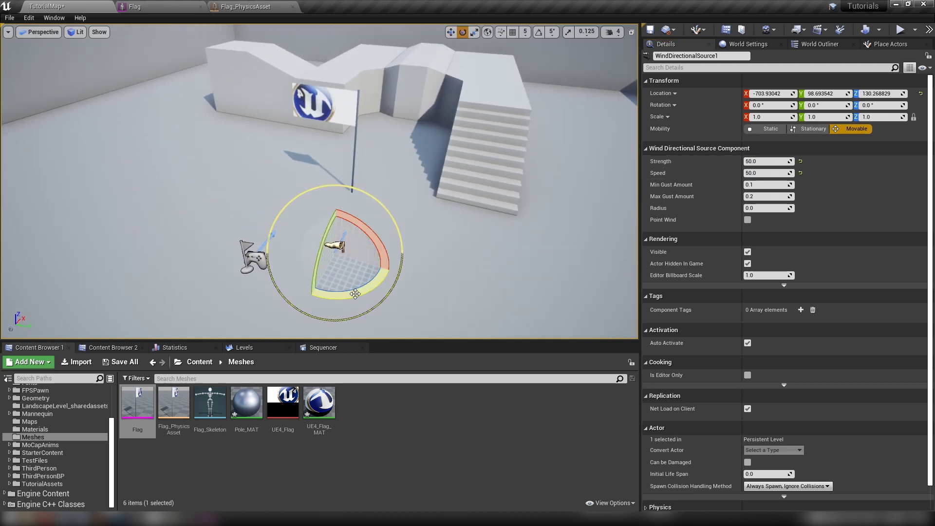
left_click_drag(355, 294, 341, 295)
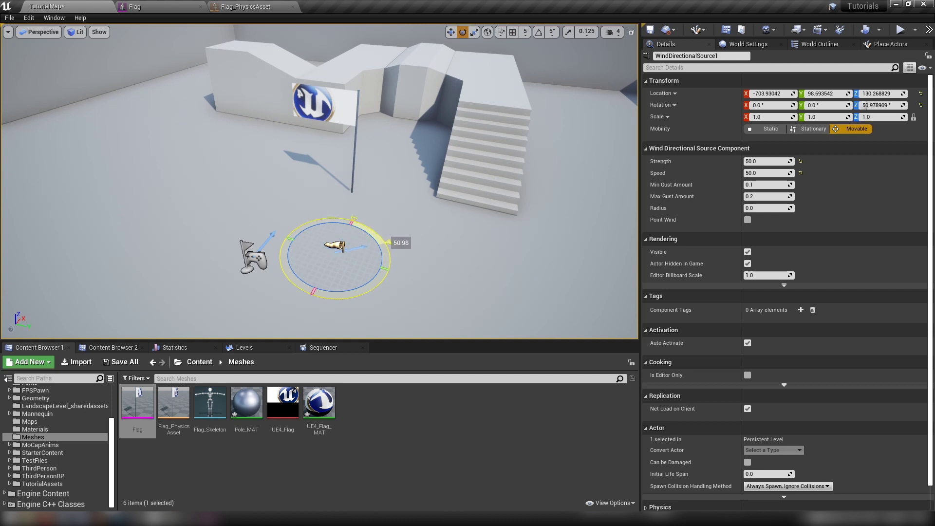
left_click(349, 102)
mouse_move(394, 214)
left_mouse_down()
mouse_move(380, 221)
mouse_move(388, 215)
left_mouse_up()
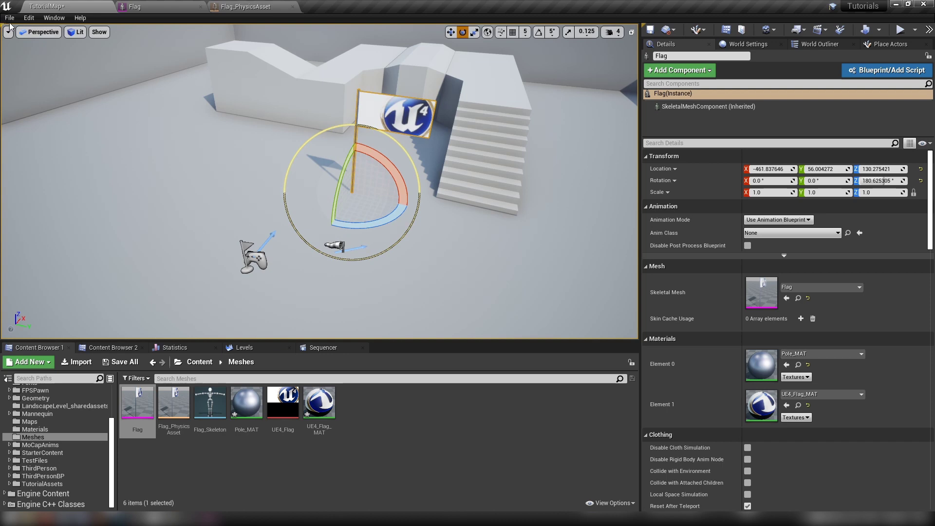
Step: Play the level, walk the character around the flag to check its movement in the wind, and stop playing
left_click(909, 27)
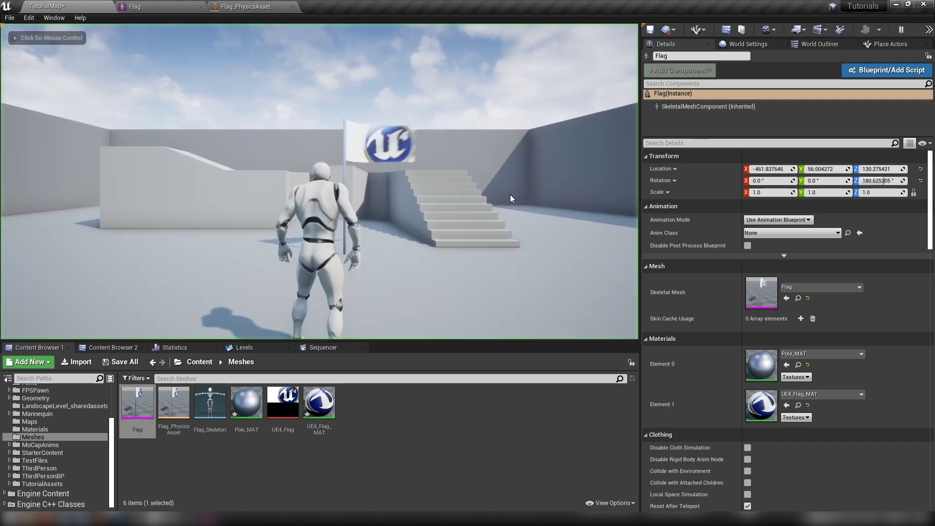
key("w")
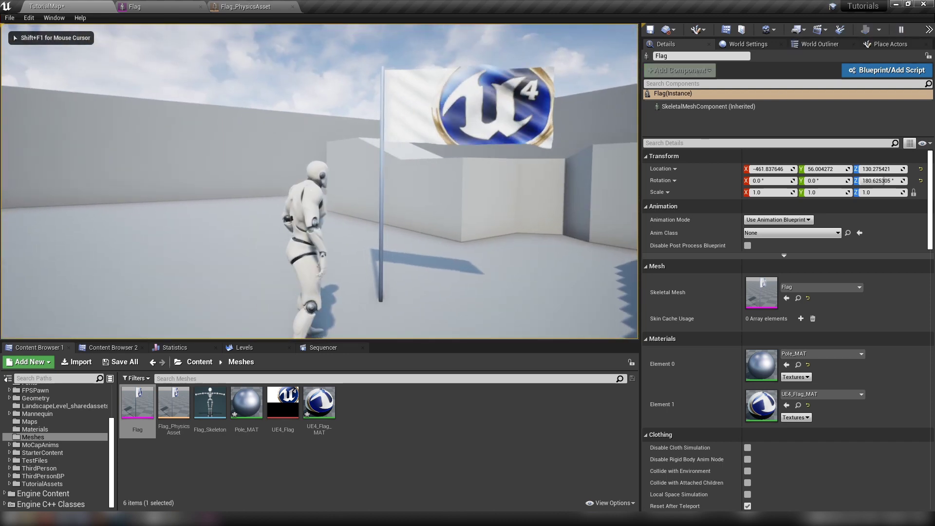
key("d")
key("a")
key("s")
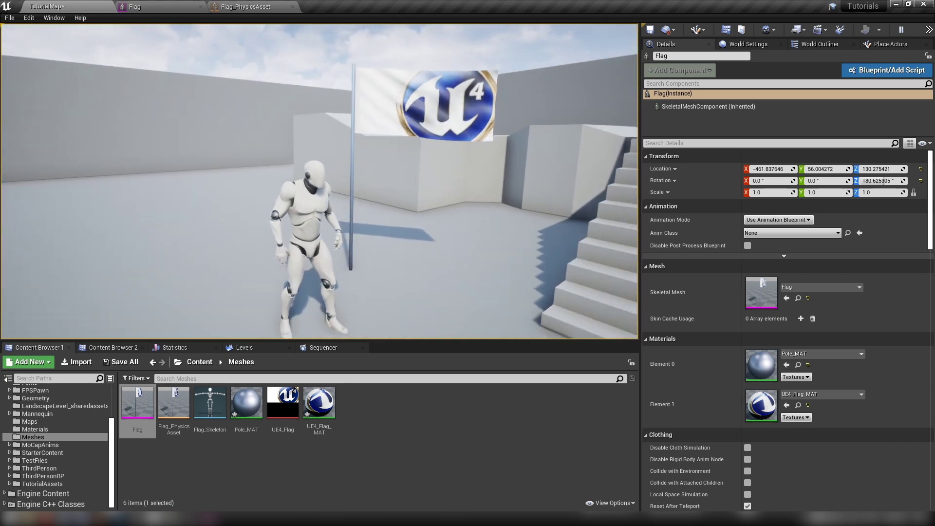
key("Escape")
Step: Set the wind source's Speed to 10 and play the level, walking around the flag to check how it flutters
left_click_drag(273, 205, 153, 233)
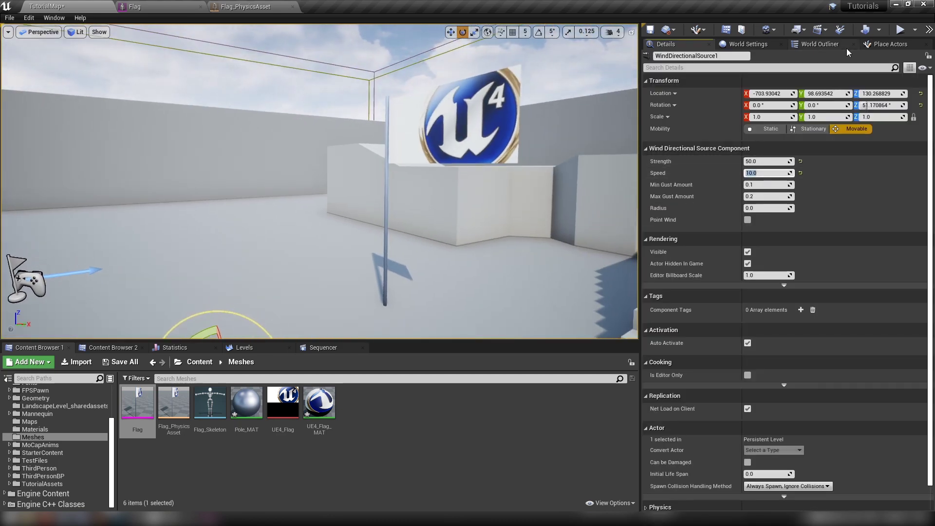
left_click(900, 30)
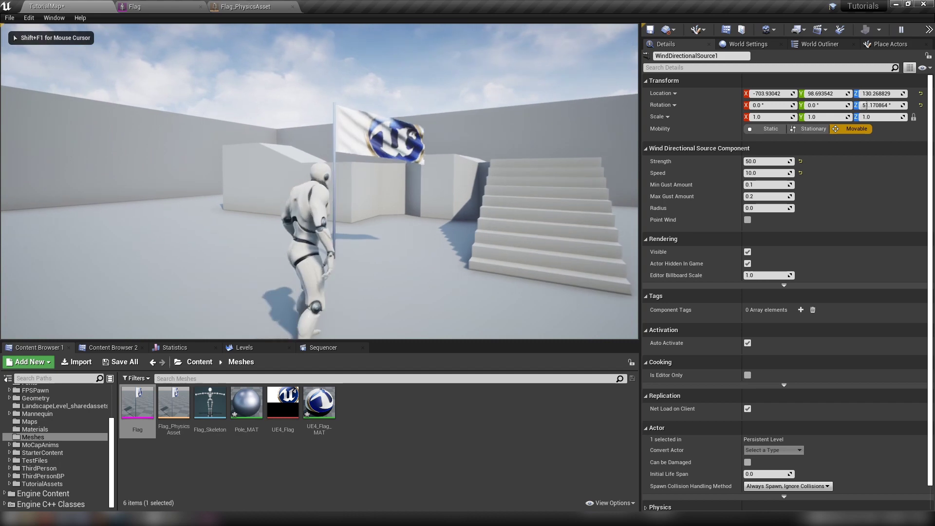
key("w")
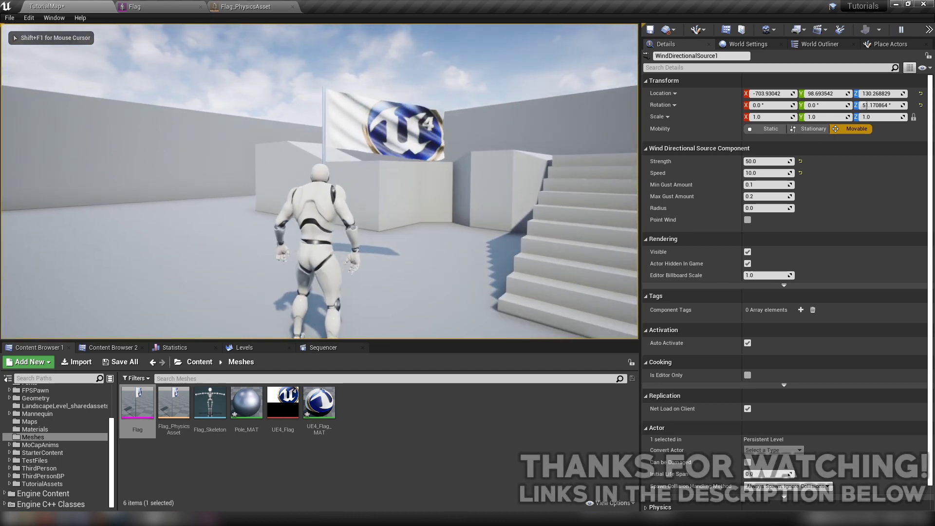
key("d")
key("s")
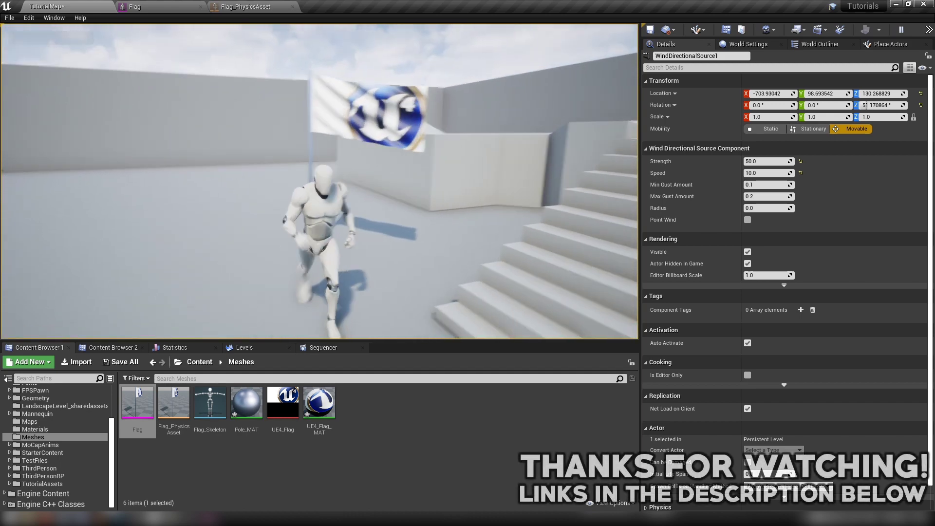
key("w")
key("d")
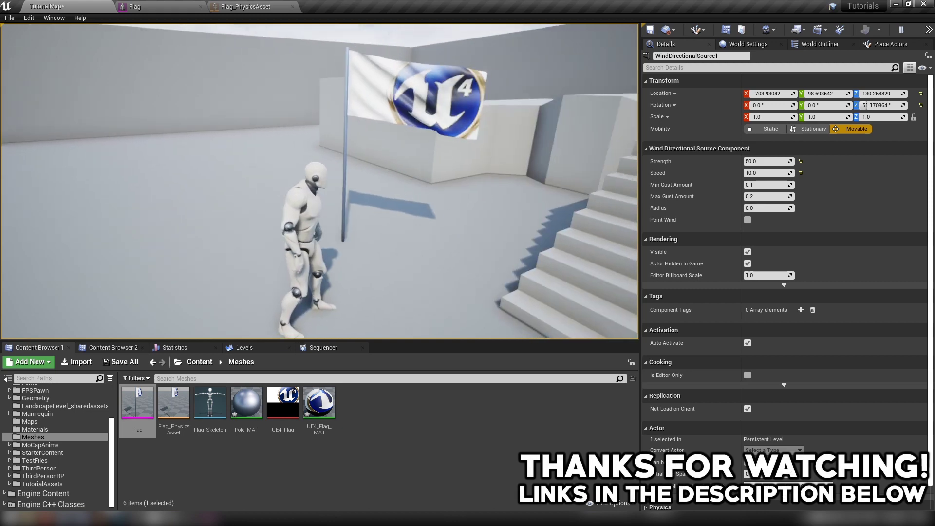
key("d")
key("w")
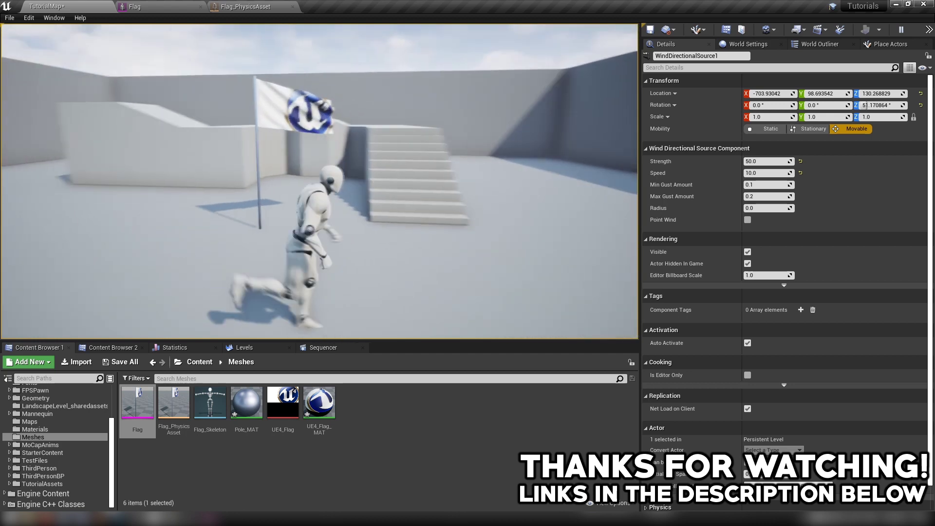
key("s")
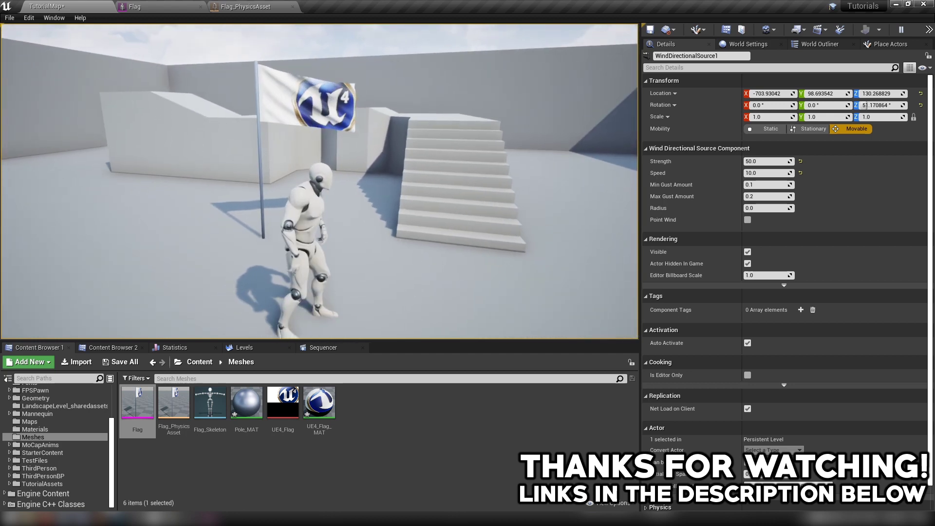